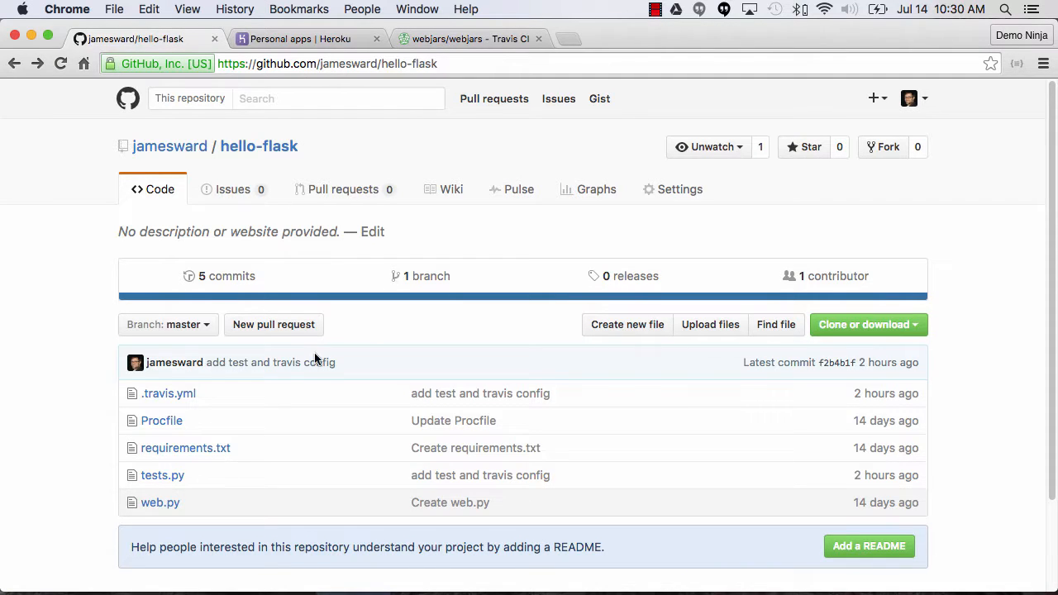
Review the source code of web.py and tests.py in the hello-flask repository.
scroll(319, 414, "down", 1)
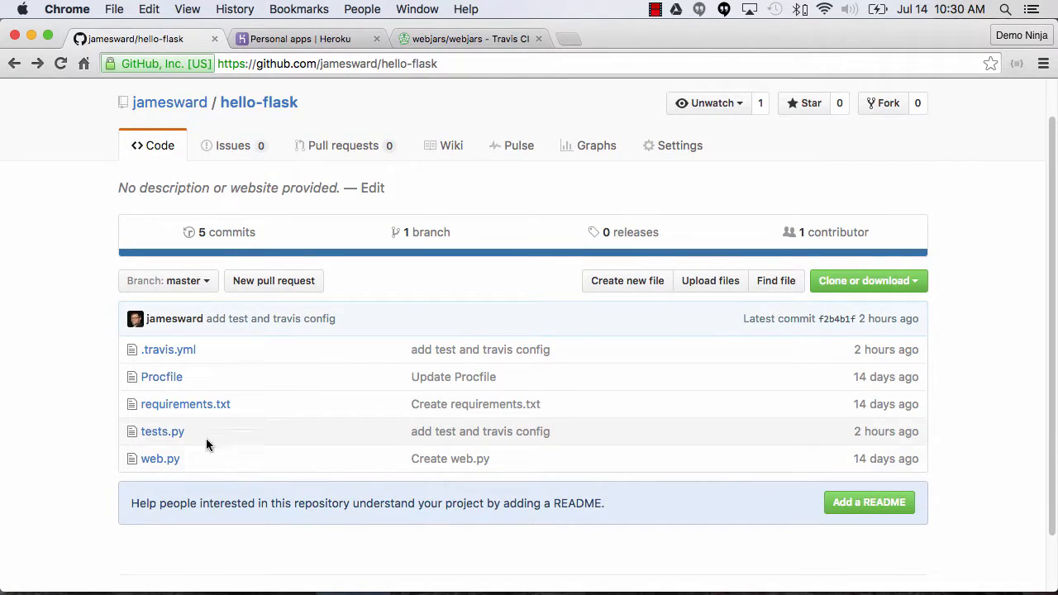
left_click(158, 460)
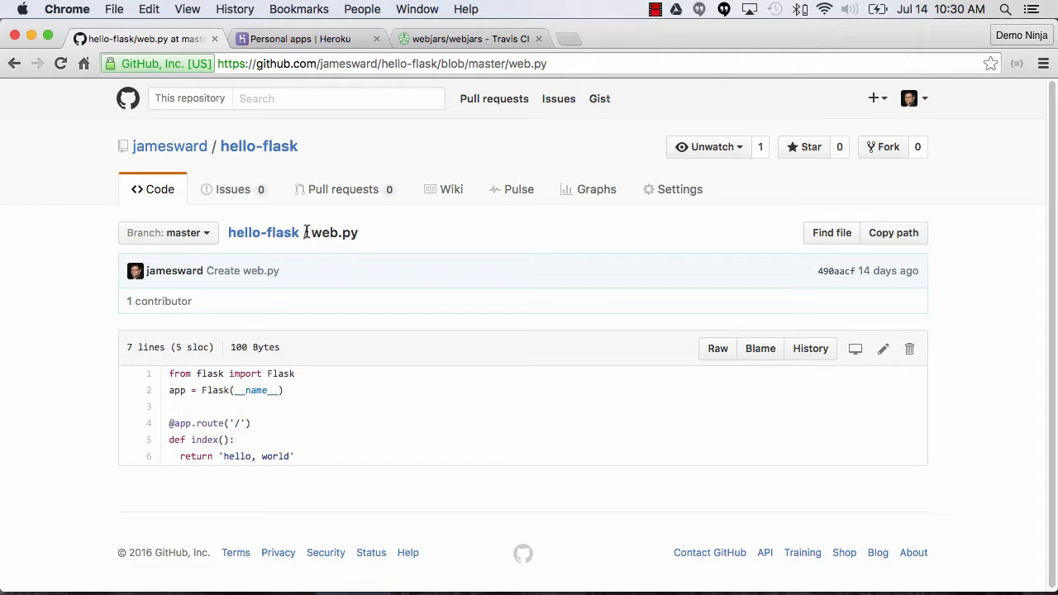
left_click(279, 234)
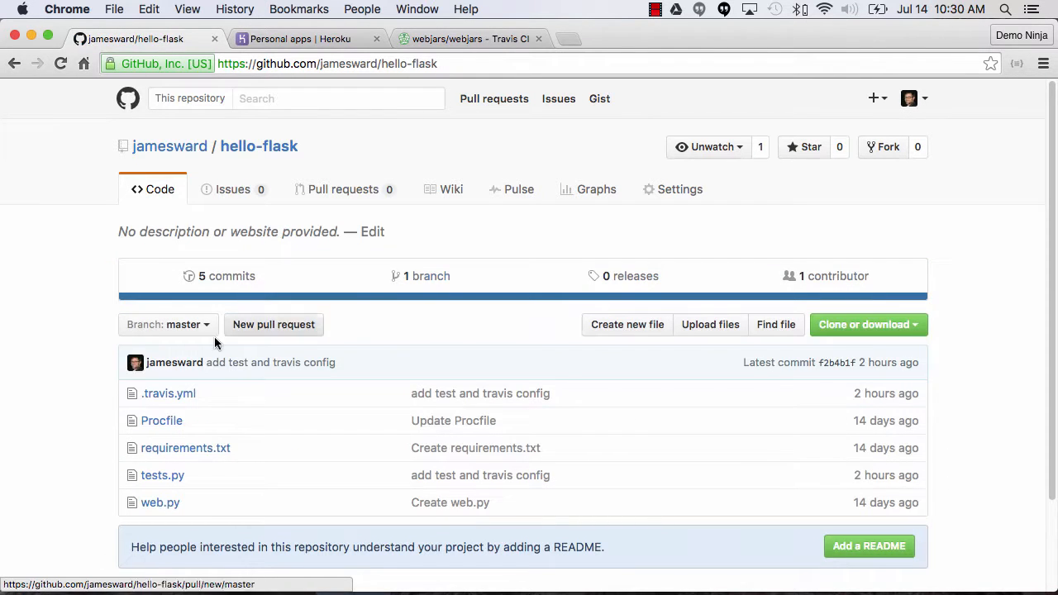
scroll(77, 413, "down", 1)
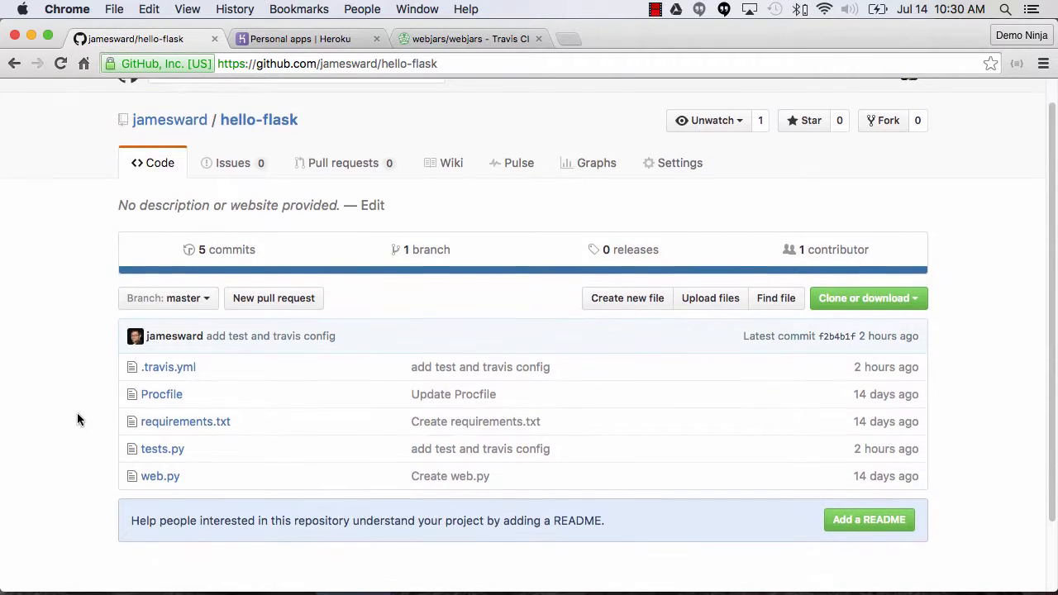
left_click(169, 452)
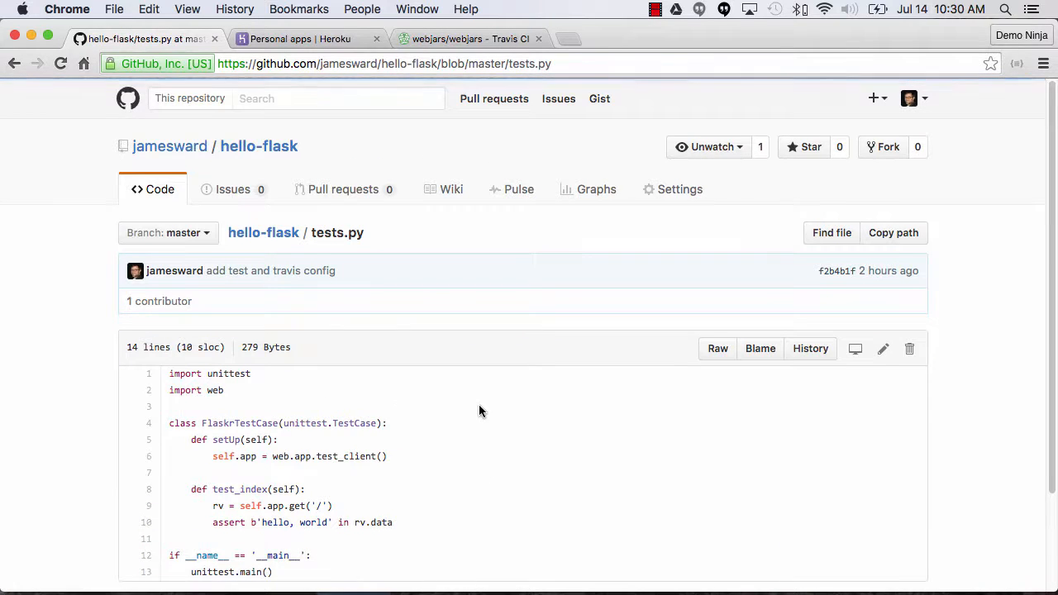
scroll(479, 411, "down", 3)
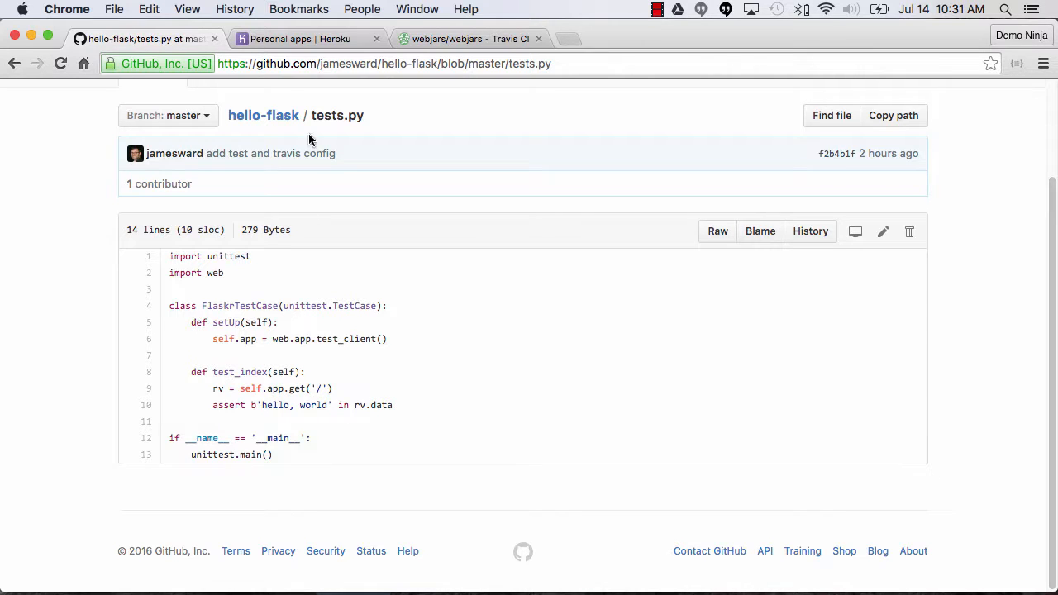
left_click(263, 117)
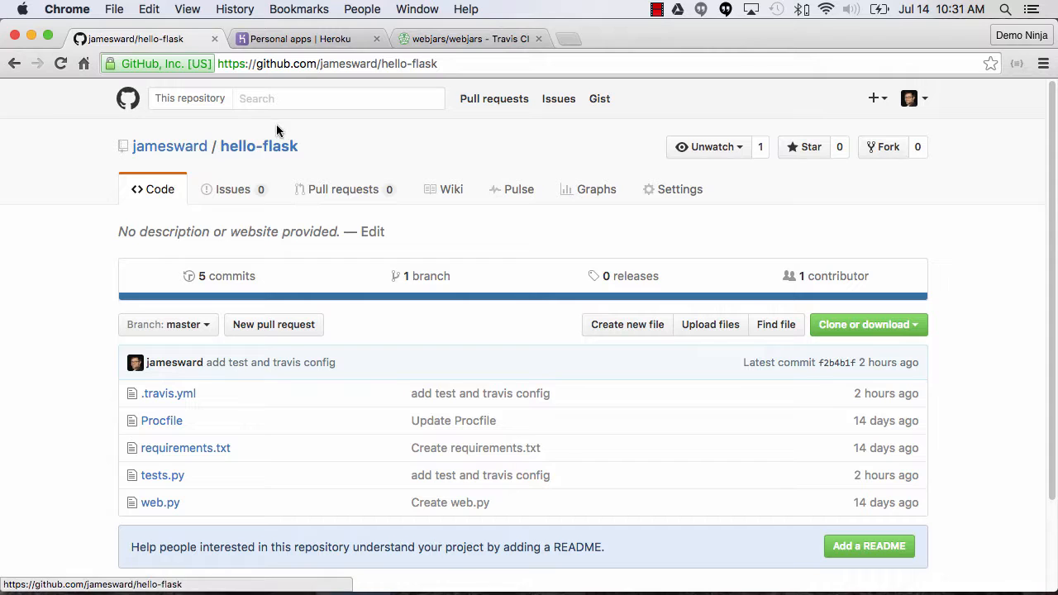
Switch to the Heroku dashboard and create a new personal app with the name left blank and the United States runtime.
left_click(329, 42)
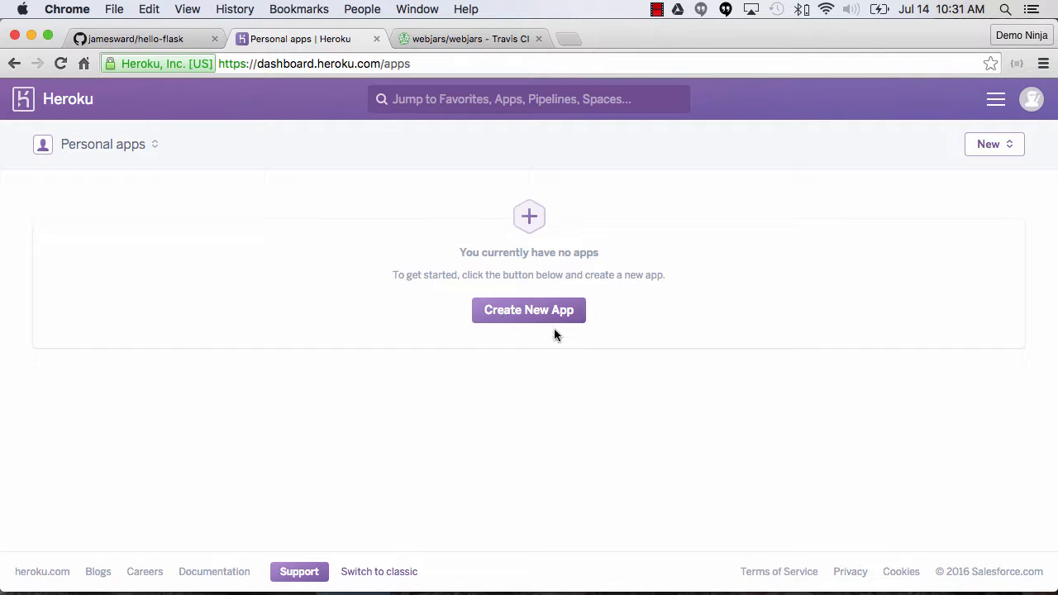
left_click(529, 315)
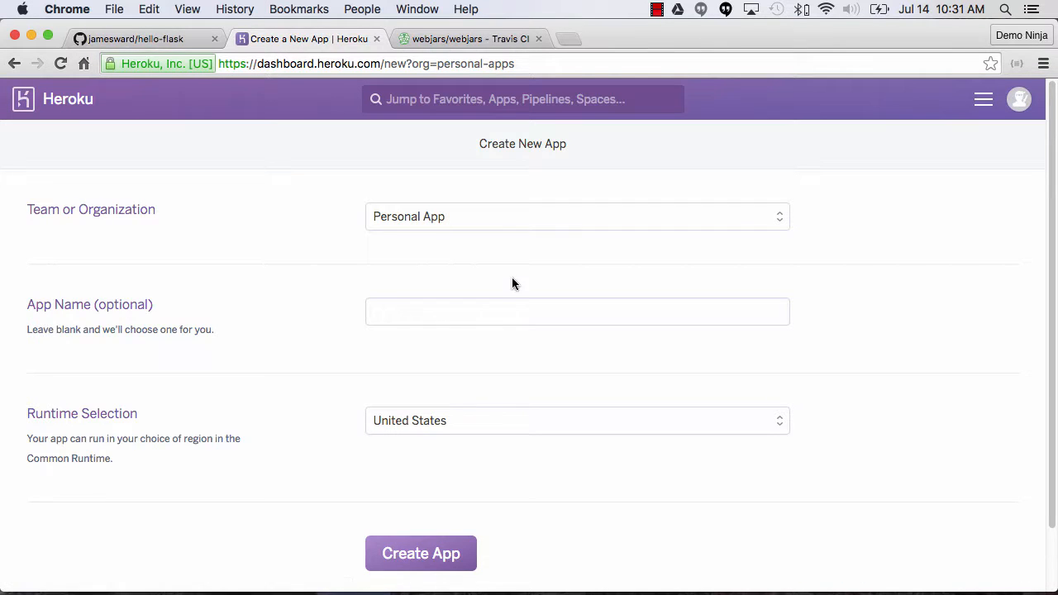
scroll(513, 279, "down", 2)
left_click(453, 477)
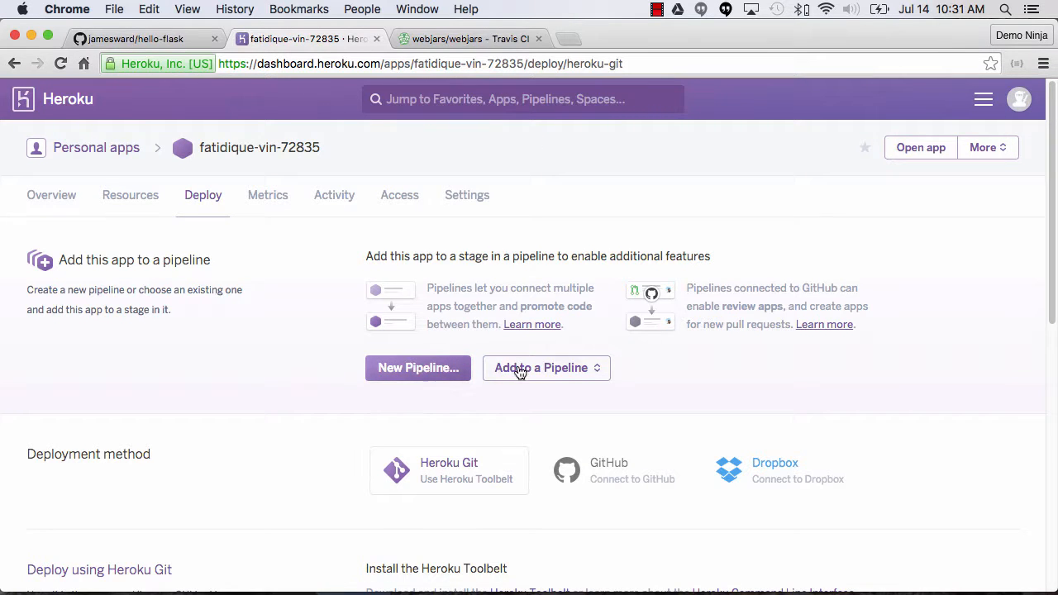
Set the app's deployment method to GitHub and connect it to the hello-flask repository, searching for "flask".
scroll(518, 371, "down", 1)
left_click(634, 355)
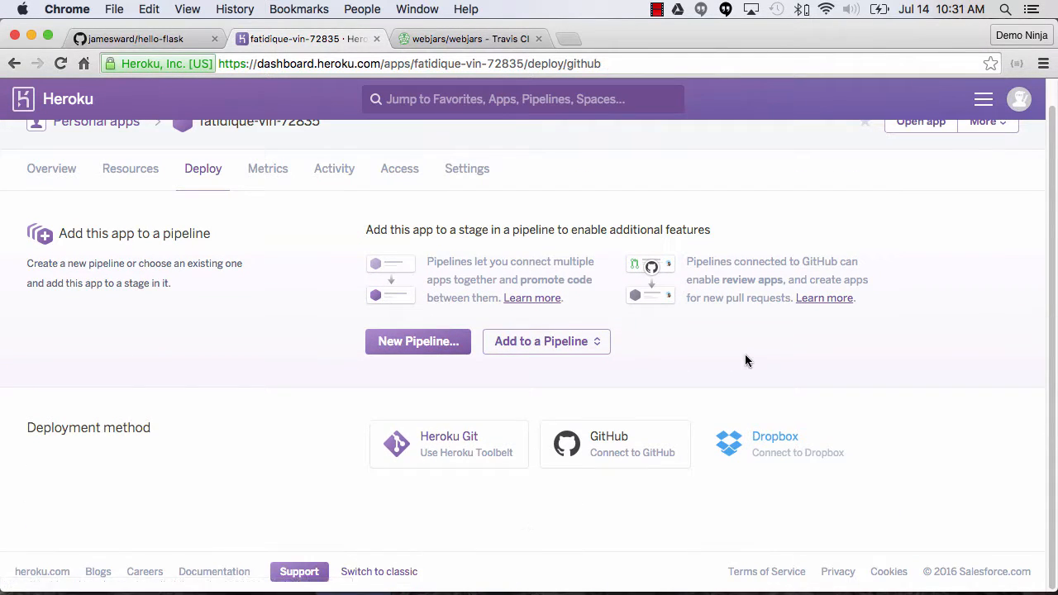
scroll(993, 359, "down", 3)
left_click(702, 451)
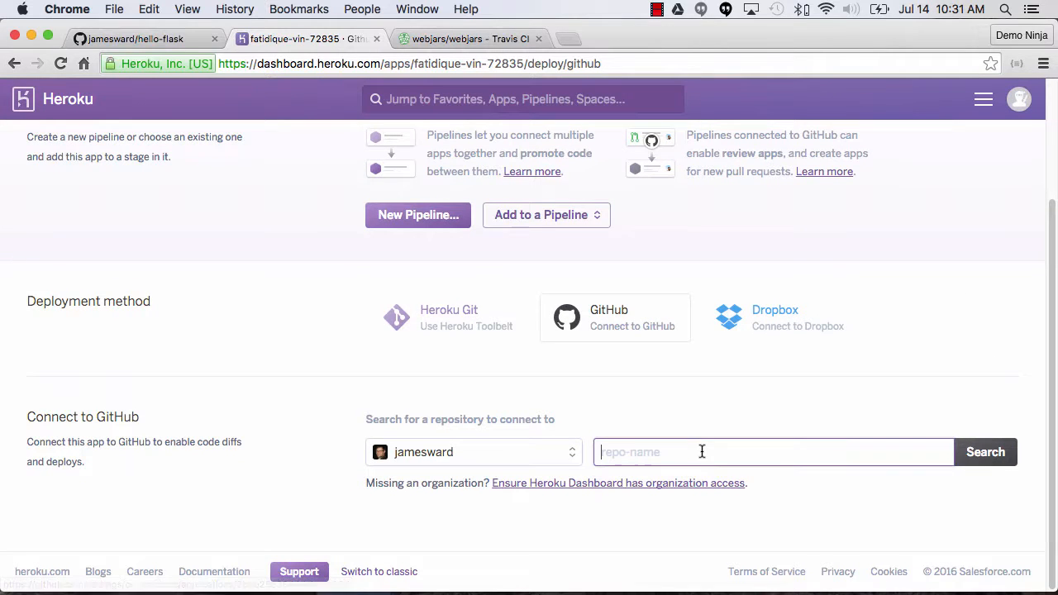
type("flask")
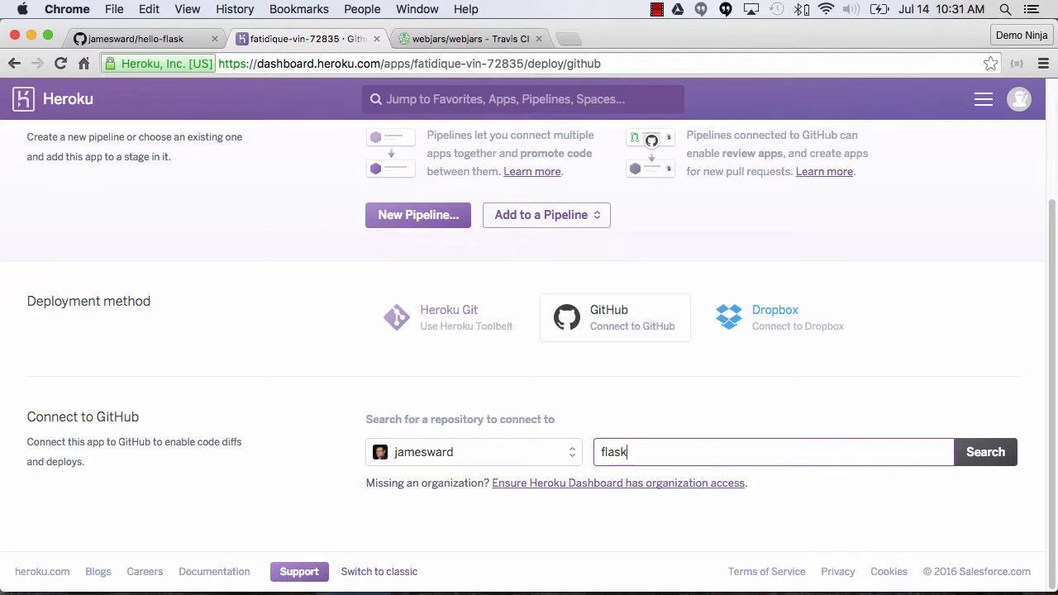
left_click(984, 452)
scroll(958, 358, "down", 1)
scroll(868, 388, "down", 2)
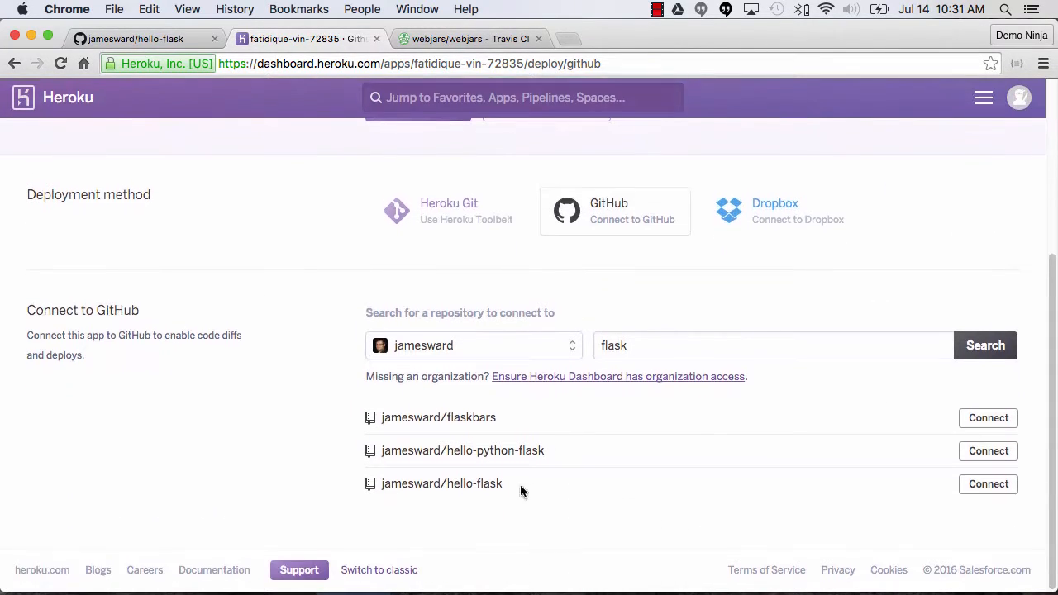
left_click(995, 487)
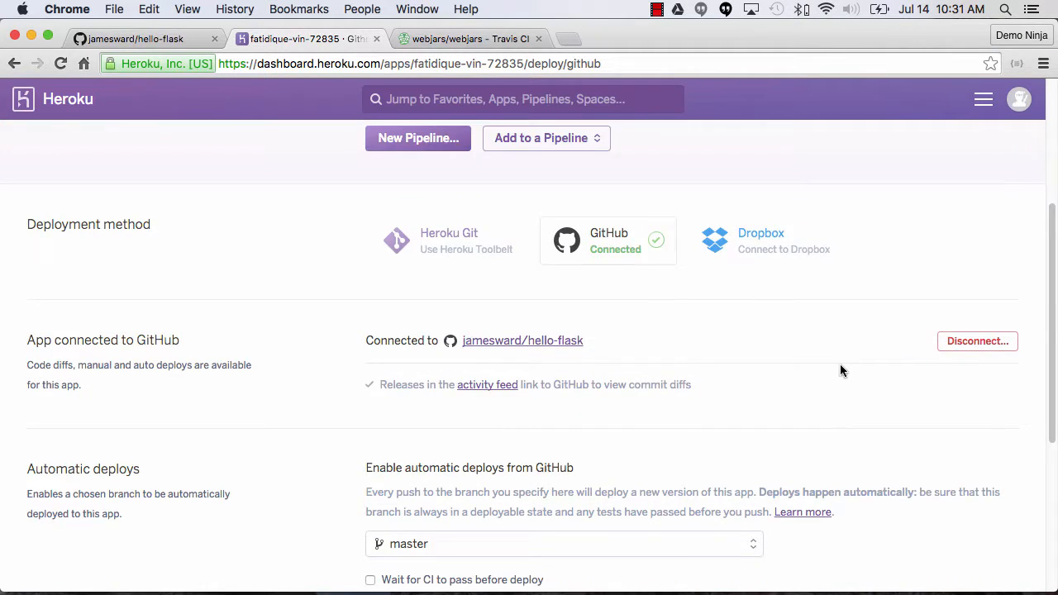
Enable automatic deploys from the master branch with the option to wait for CI to pass before deploy.
scroll(860, 373, "down", 3)
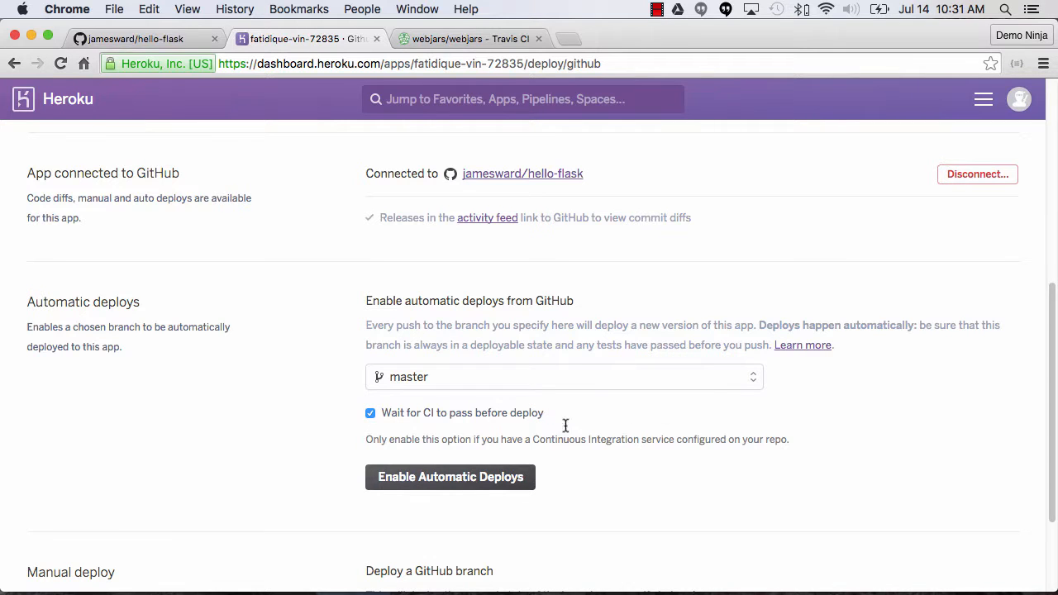
left_click(454, 483)
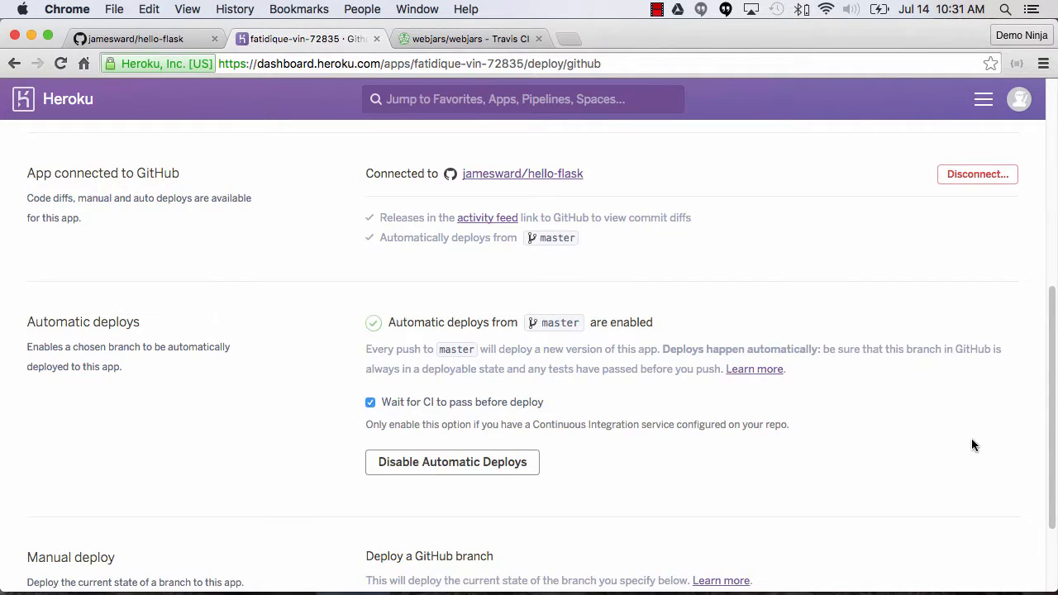
scroll(971, 446, "down", 3)
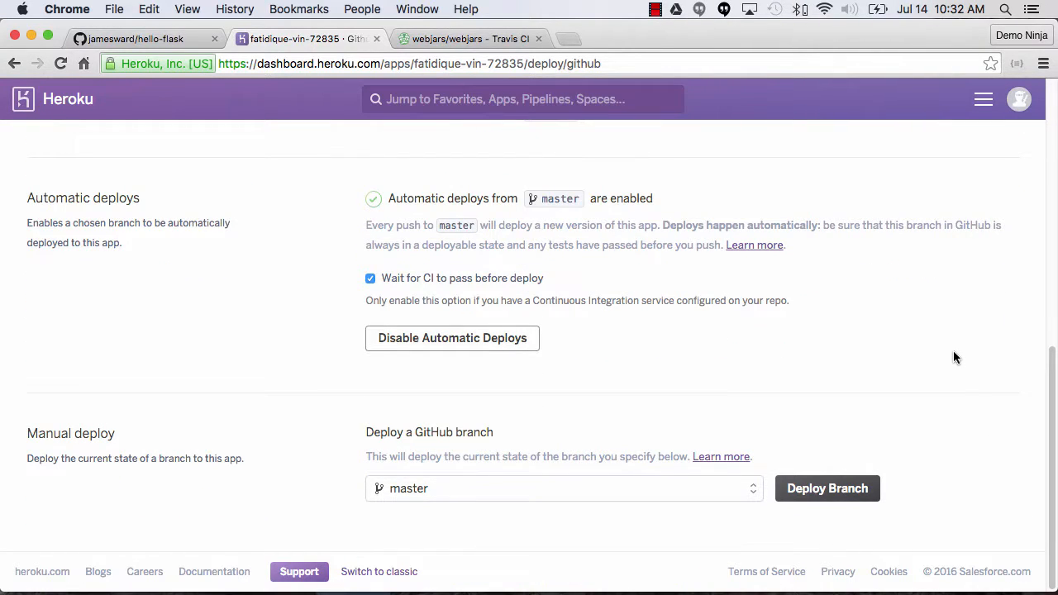
Switch to Travis CI, find "hello-f" in the profile's repository list, and turn on builds for hello-flask.
left_click(449, 42)
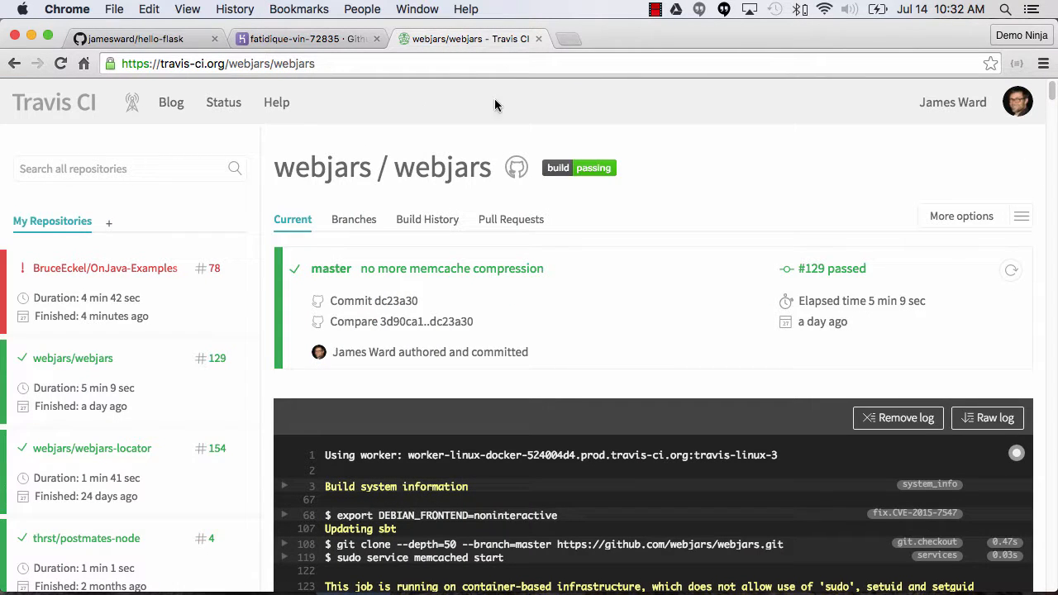
left_click(108, 225)
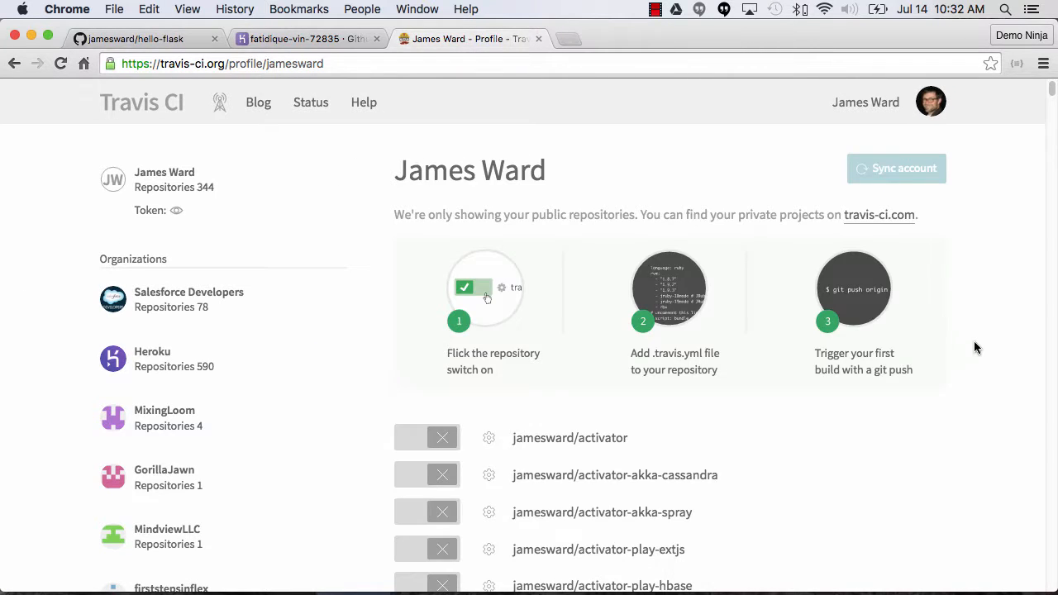
key("super+f")
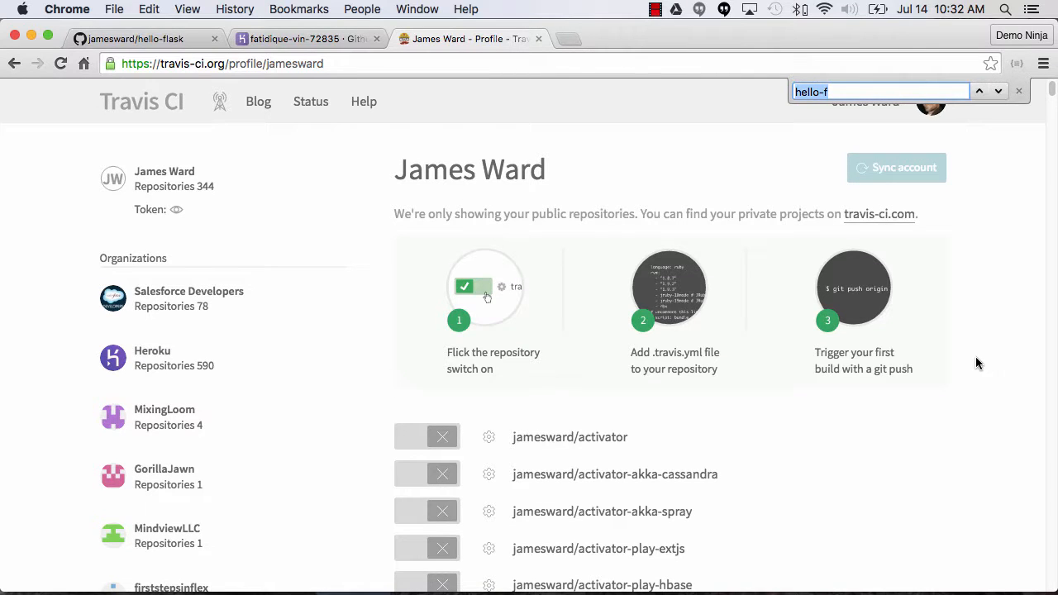
type("hello-f")
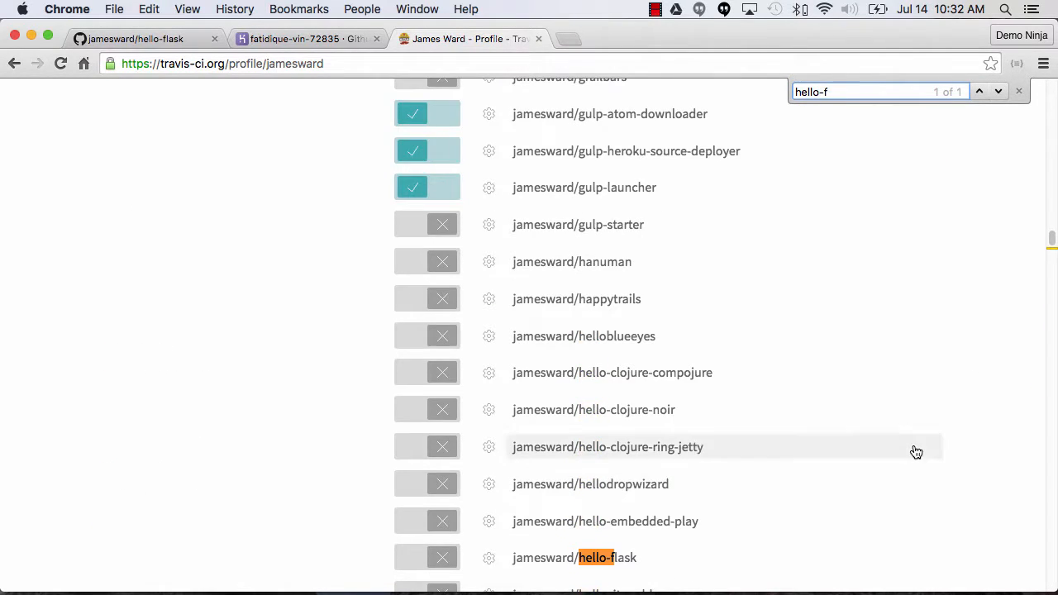
scroll(506, 356, "down", 3)
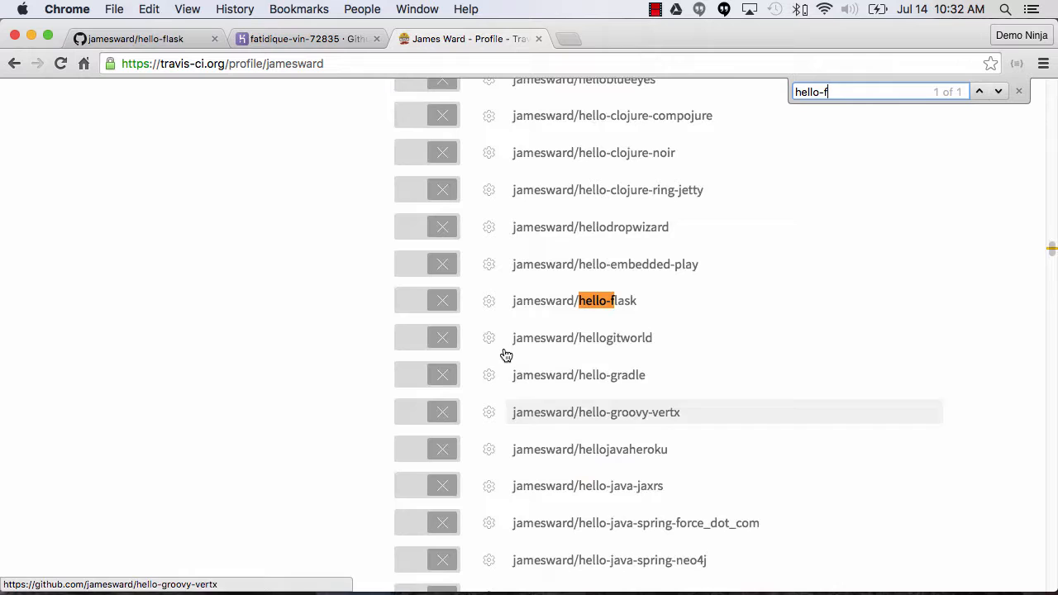
left_click(413, 304)
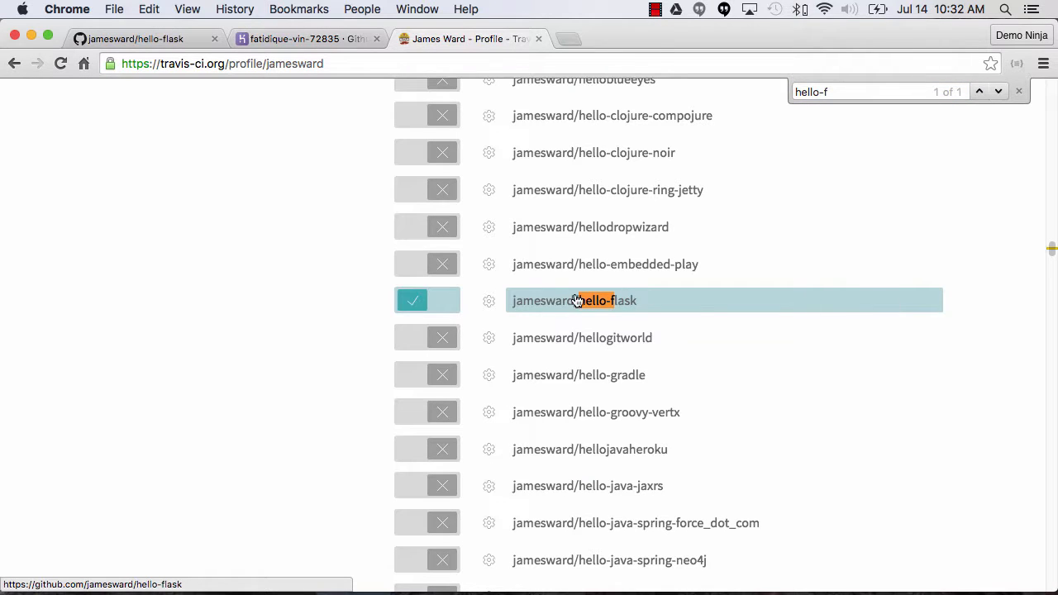
Return to the Travis CI home page, refresh it, and examine the current build log of the hello-flask repository.
scroll(740, 241, "up", 10)
scroll(741, 242, "up", 10)
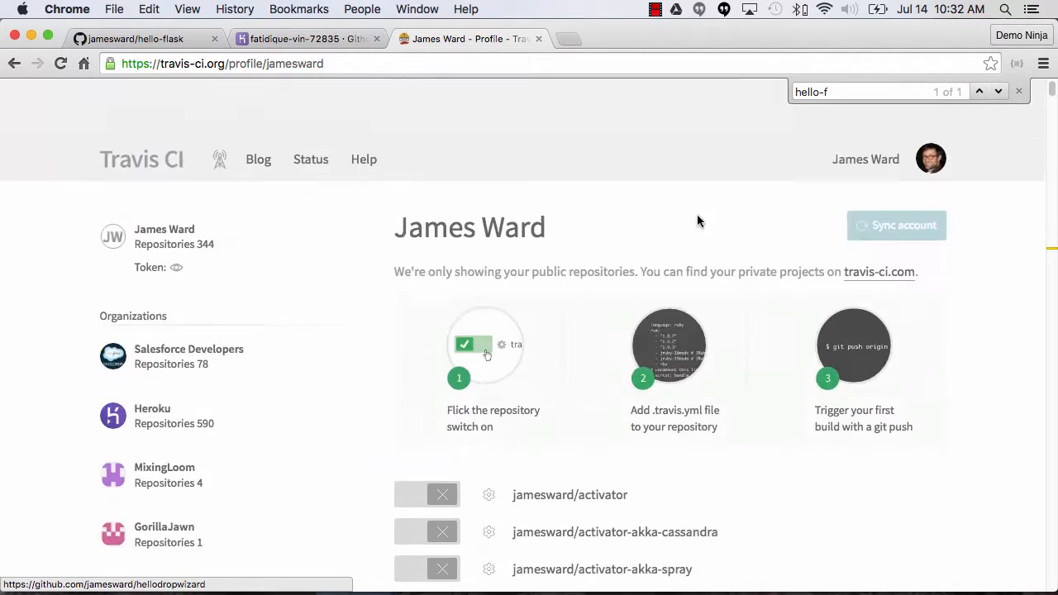
left_click(145, 106)
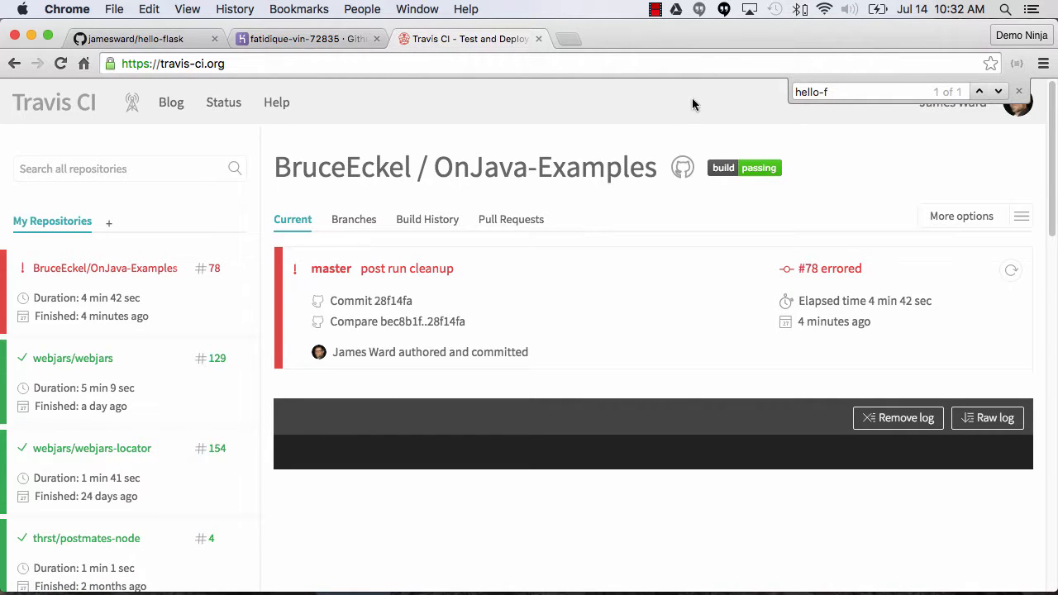
key("super+r")
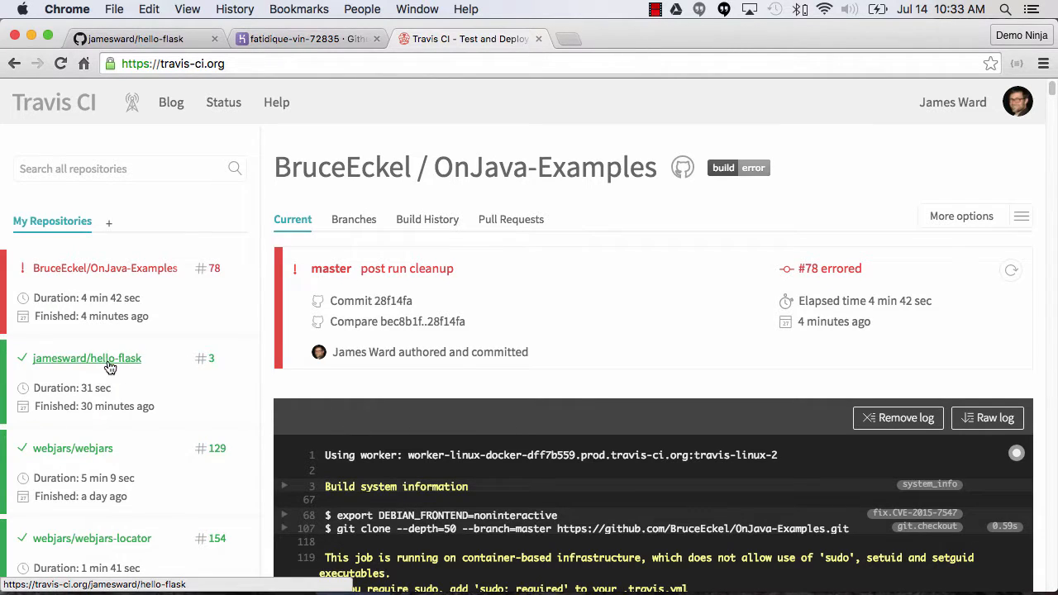
left_click(108, 365)
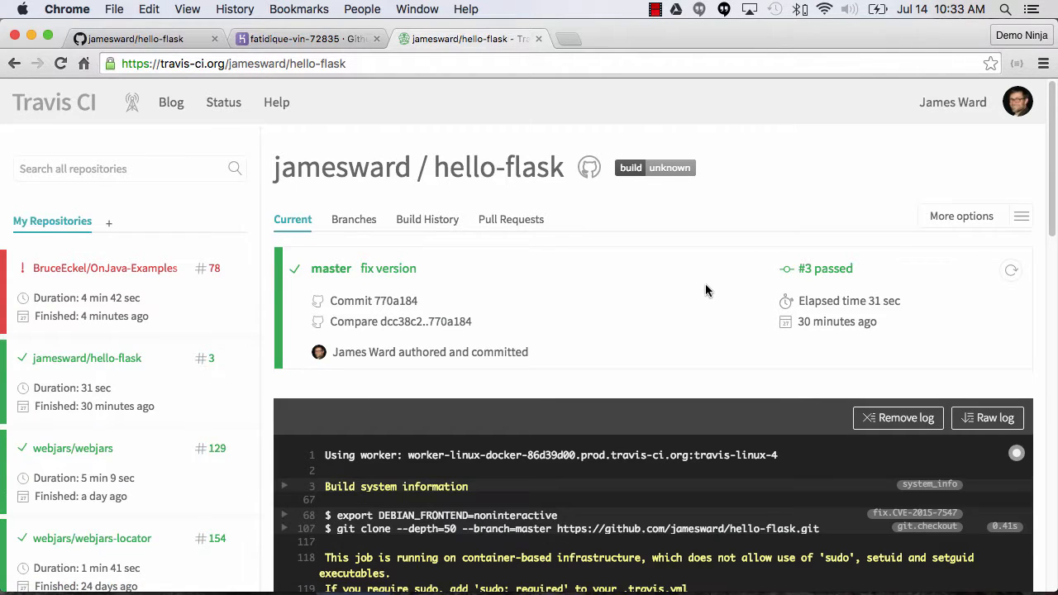
scroll(719, 282, "down", 1)
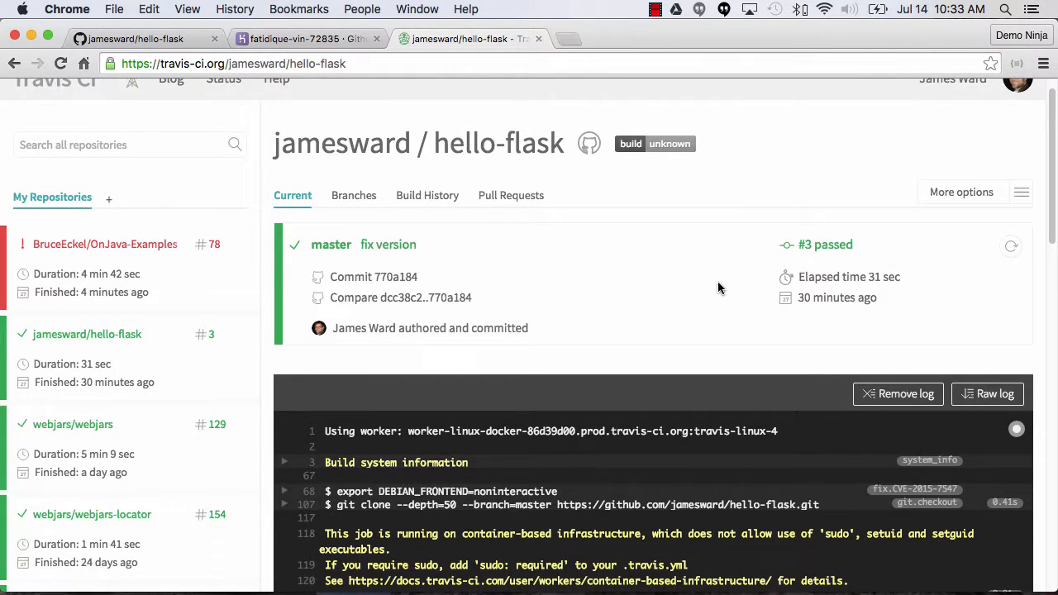
scroll(1027, 292, "down", 5)
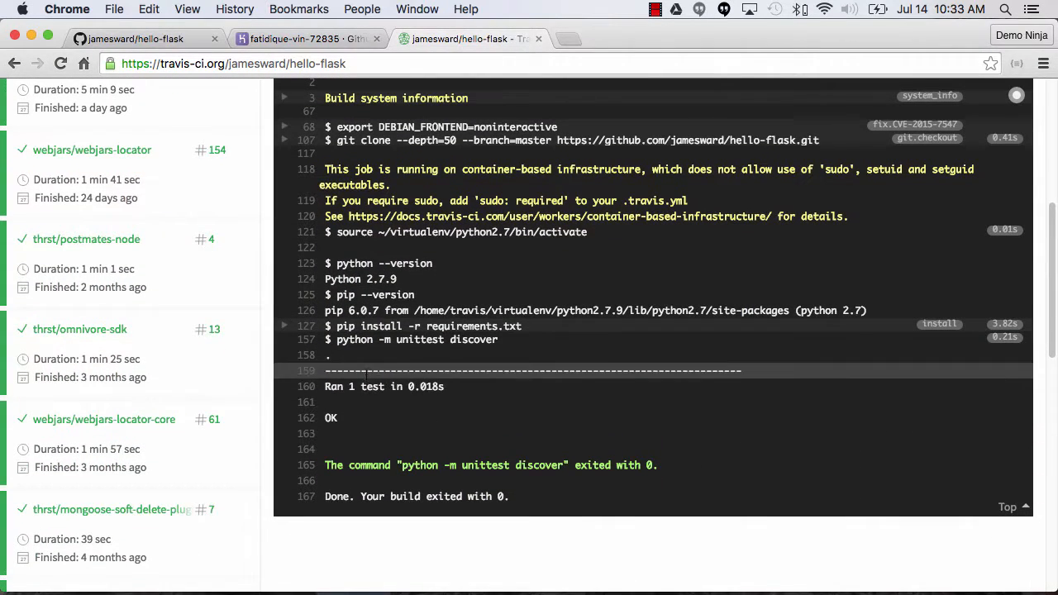
scroll(603, 402, "up", 5)
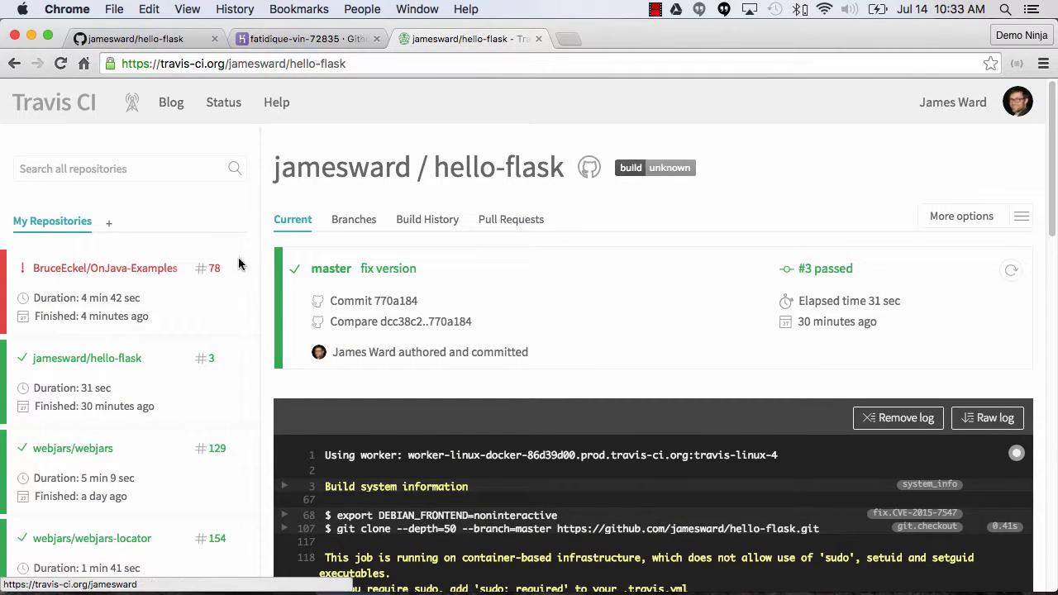
In the hello-flask repository on GitHub, change web.py to return 'hello, foo' and commit the change directly to the master branch.
left_click(304, 39)
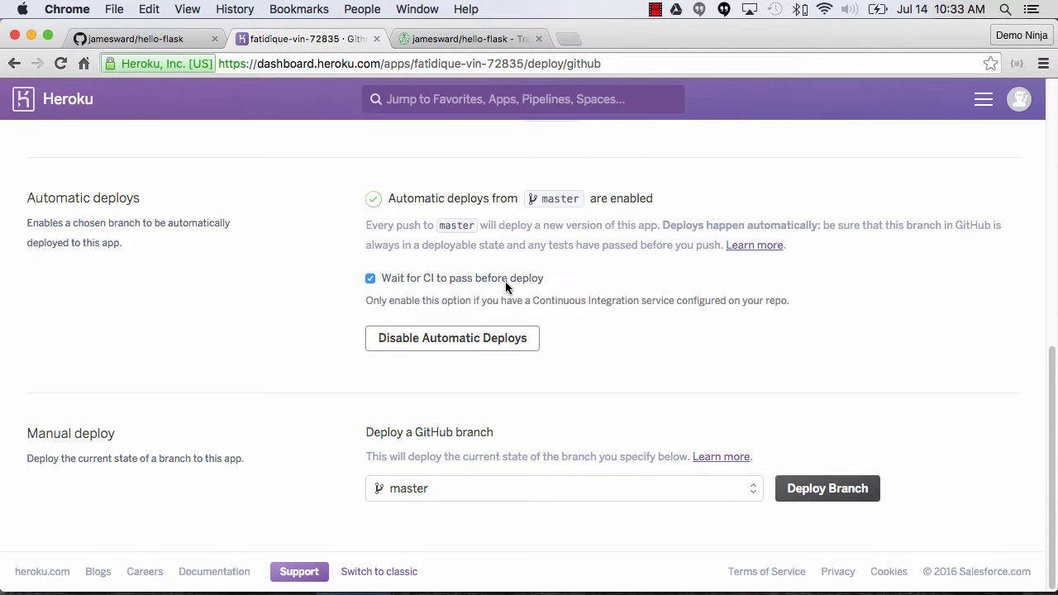
left_click(129, 39)
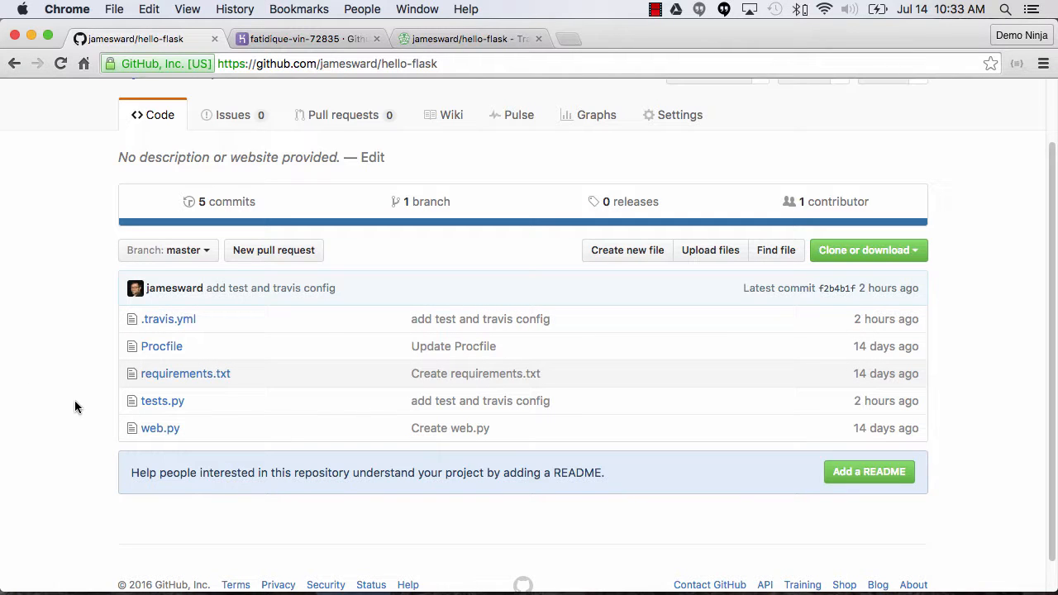
left_click(160, 429)
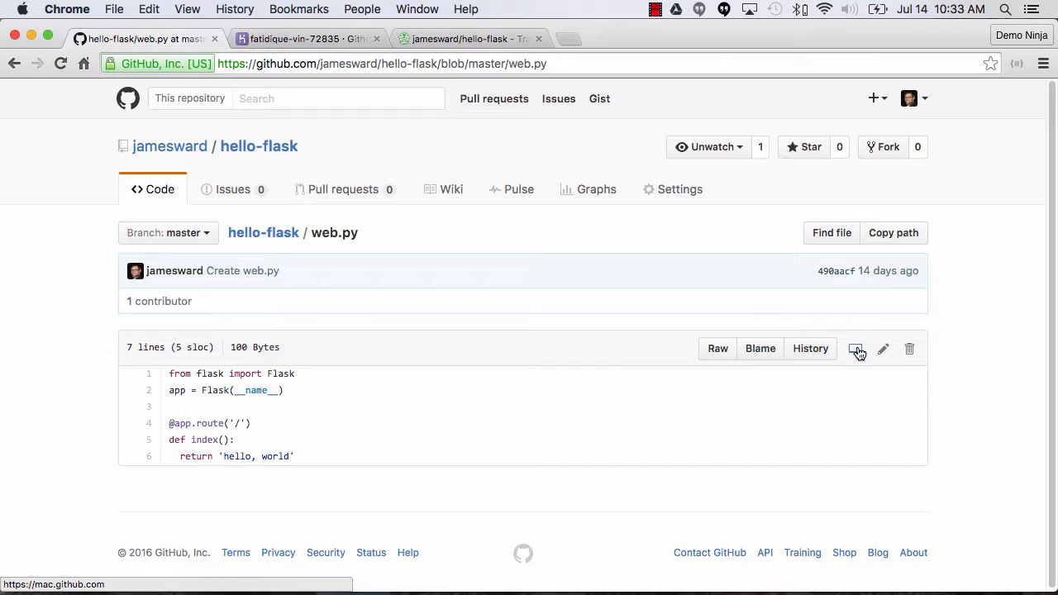
left_click(883, 350)
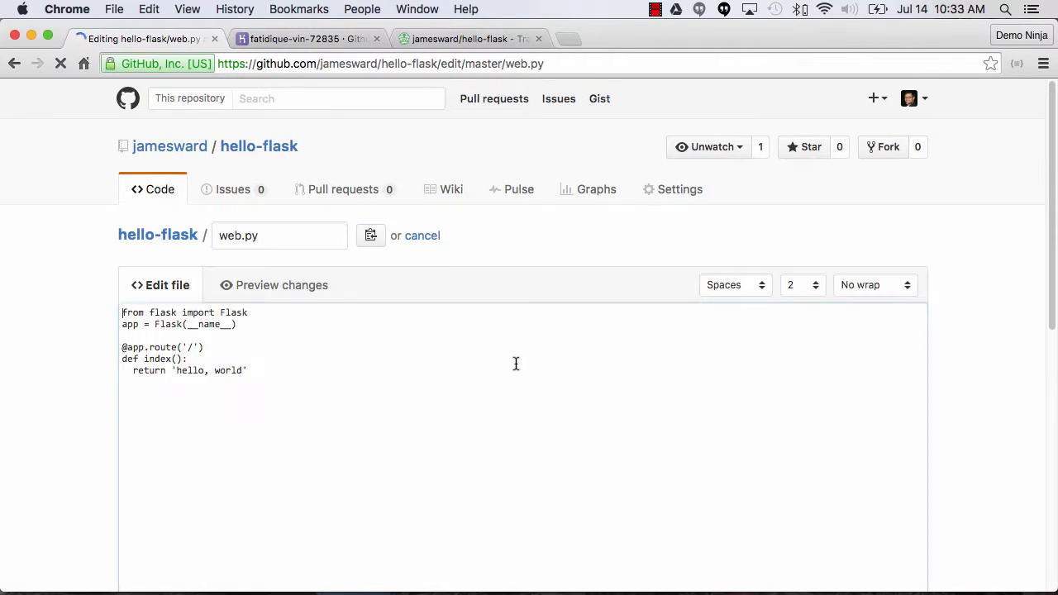
double_click(268, 384)
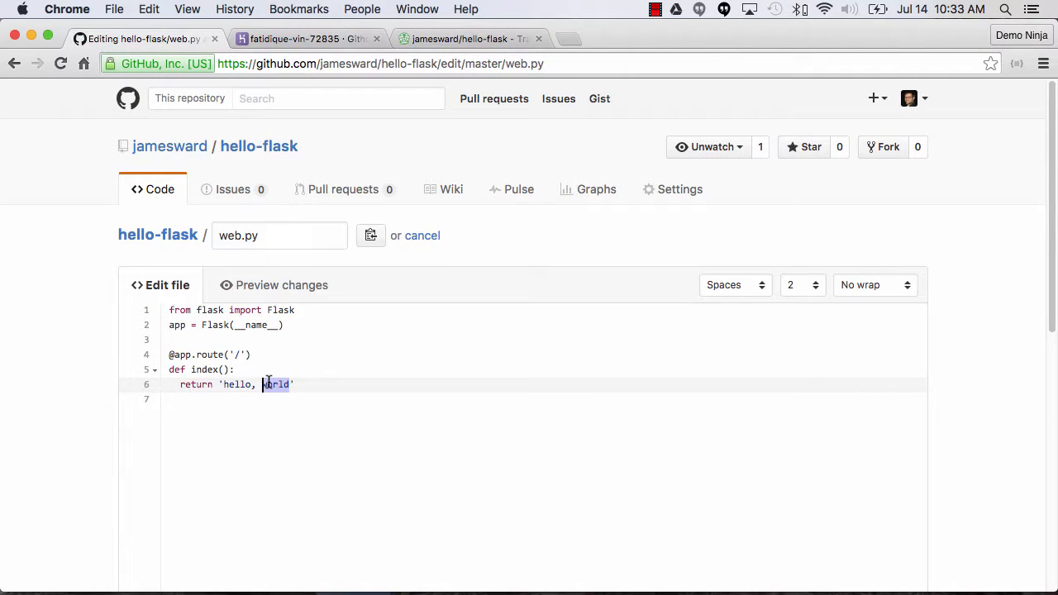
type("foo")
scroll(307, 392, "down", 10)
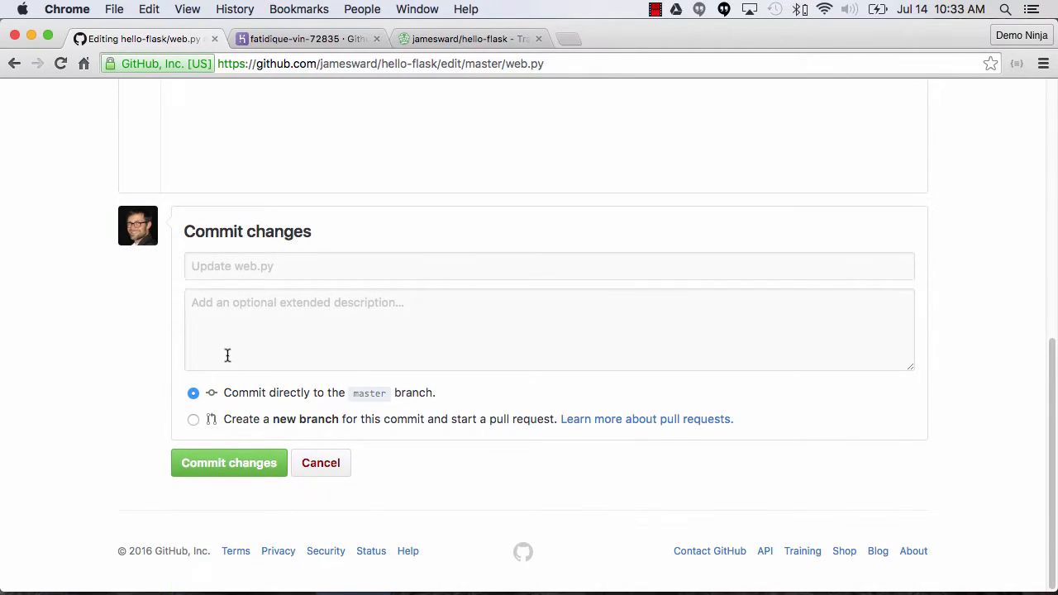
left_click(219, 465)
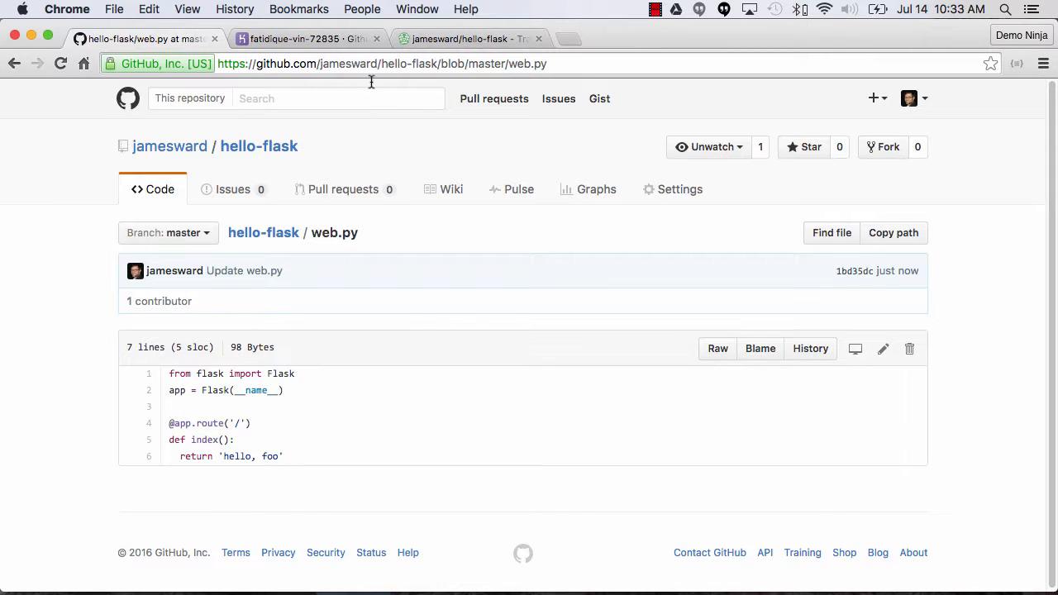
Switch to Travis CI and open the "Update web.py" build from the hello-flask build history.
left_click(424, 45)
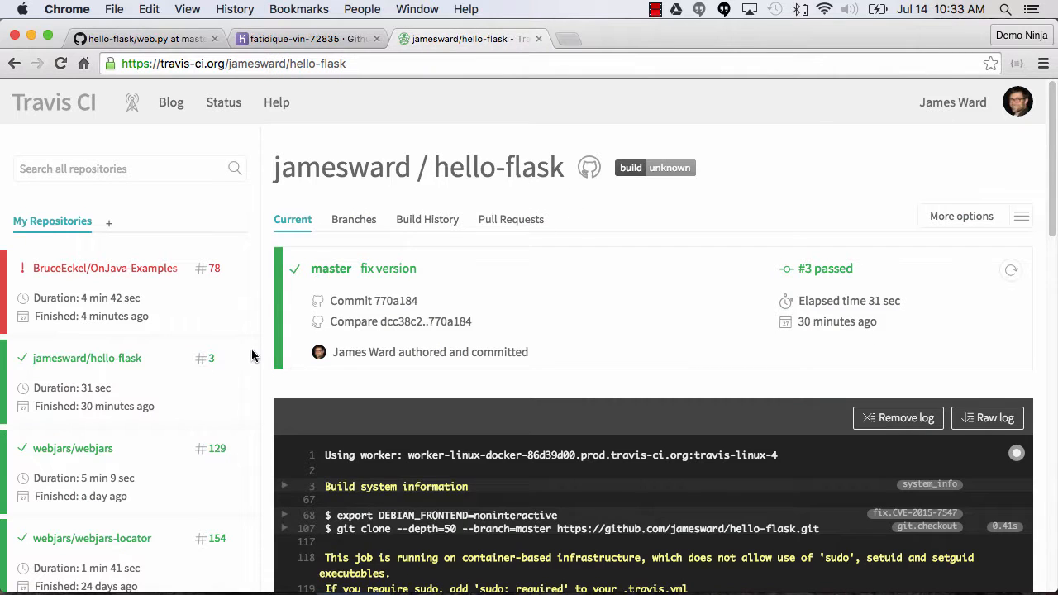
left_click(428, 222)
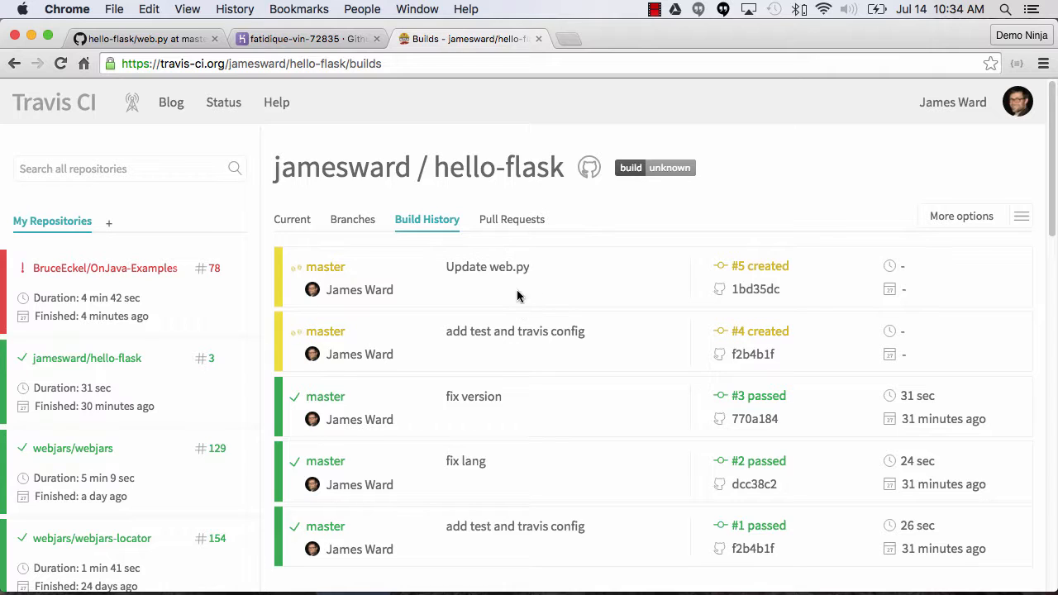
left_click(759, 270)
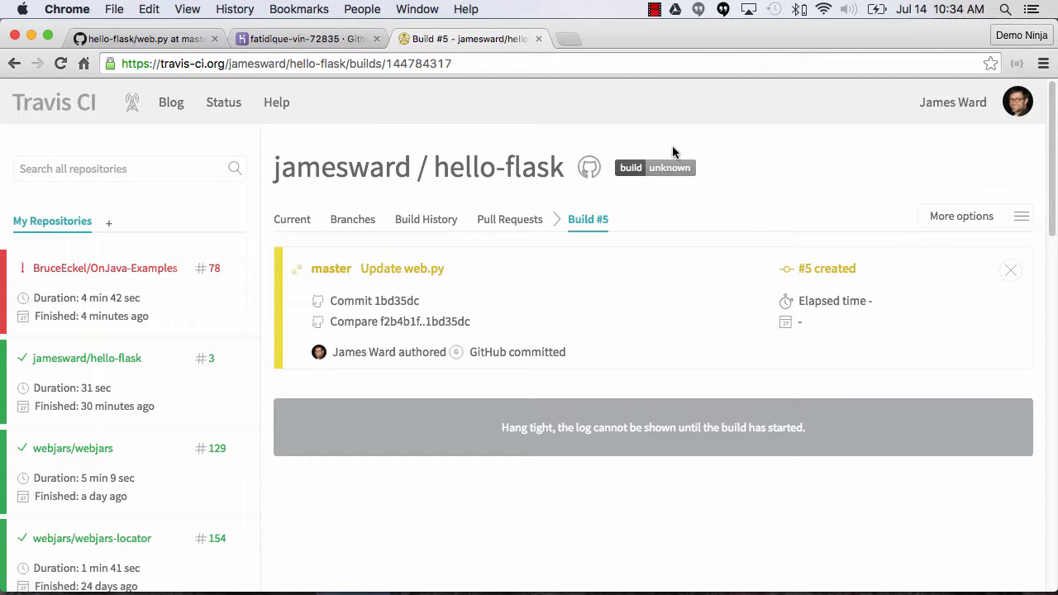
Switch to Heroku and open the app's activity feed to check for a deployment.
left_click(279, 47)
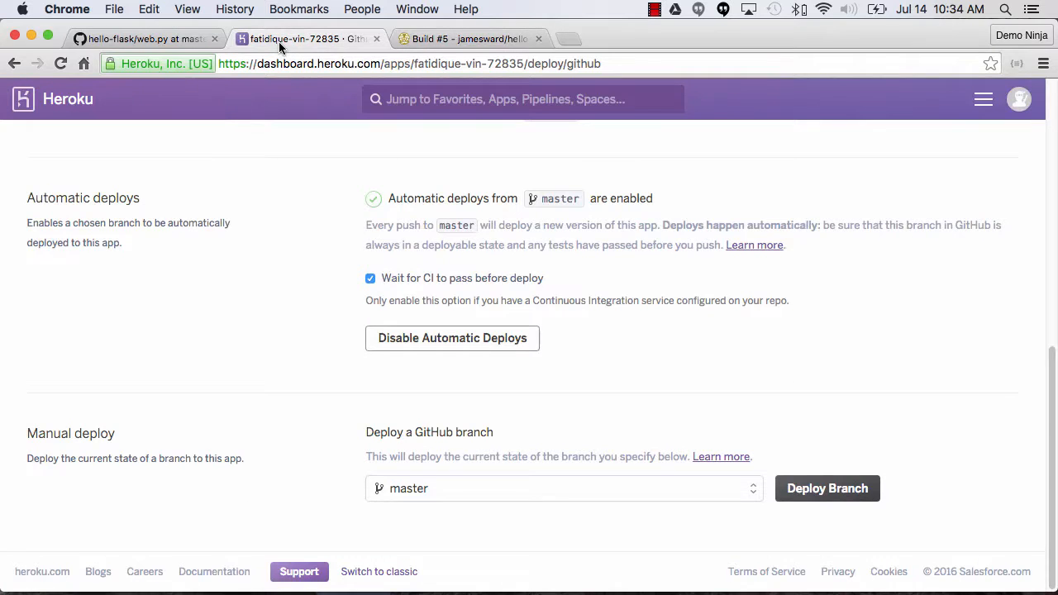
scroll(1033, 402, "up", 10)
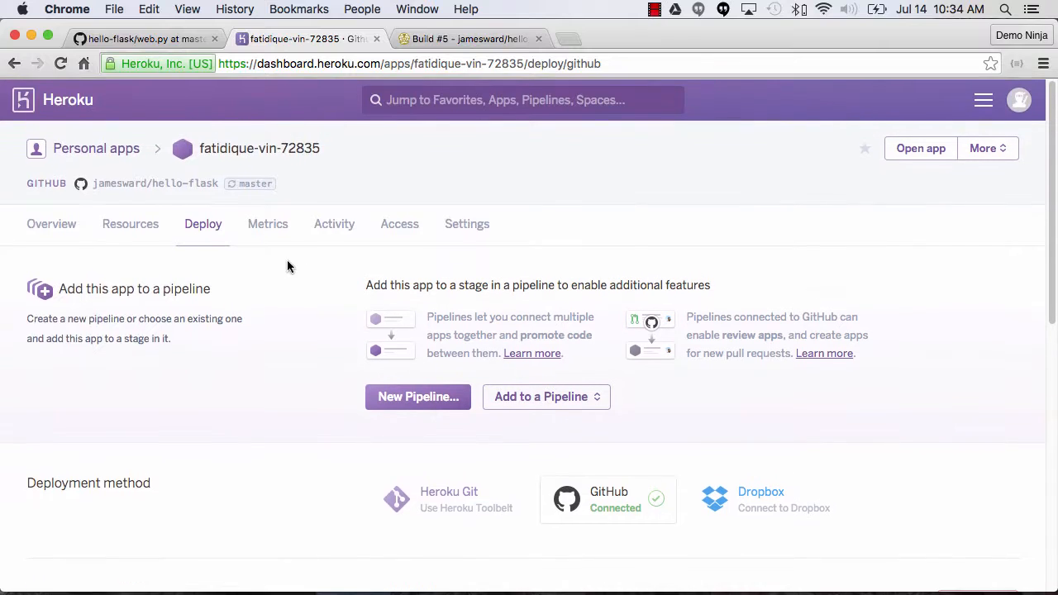
left_click(321, 229)
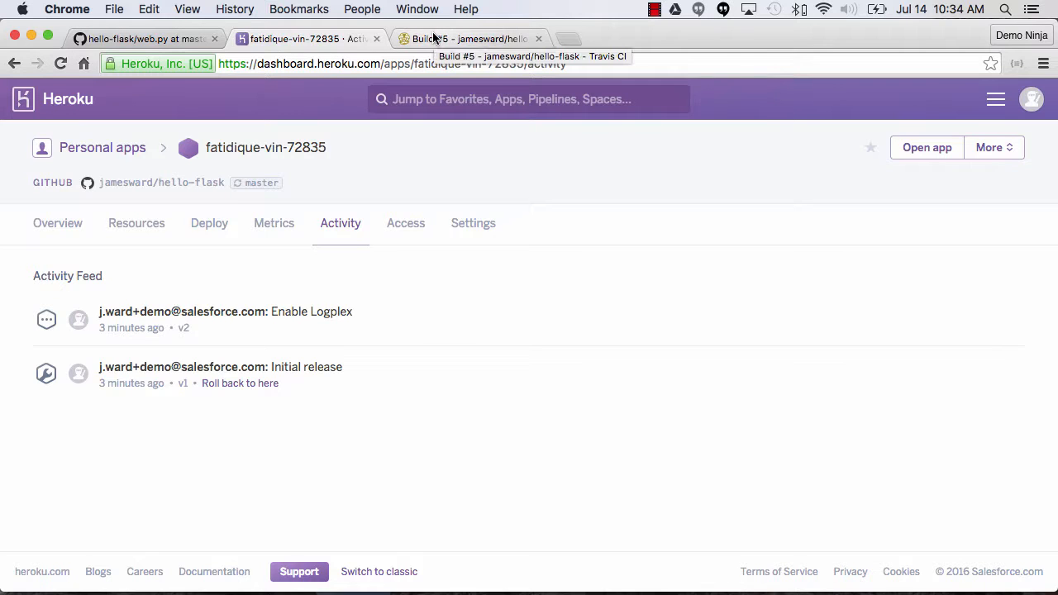
Examine the "Update web.py" build log in Travis CI, and refresh the app's activity feed in Heroku to check for a deploy.
left_click(436, 37)
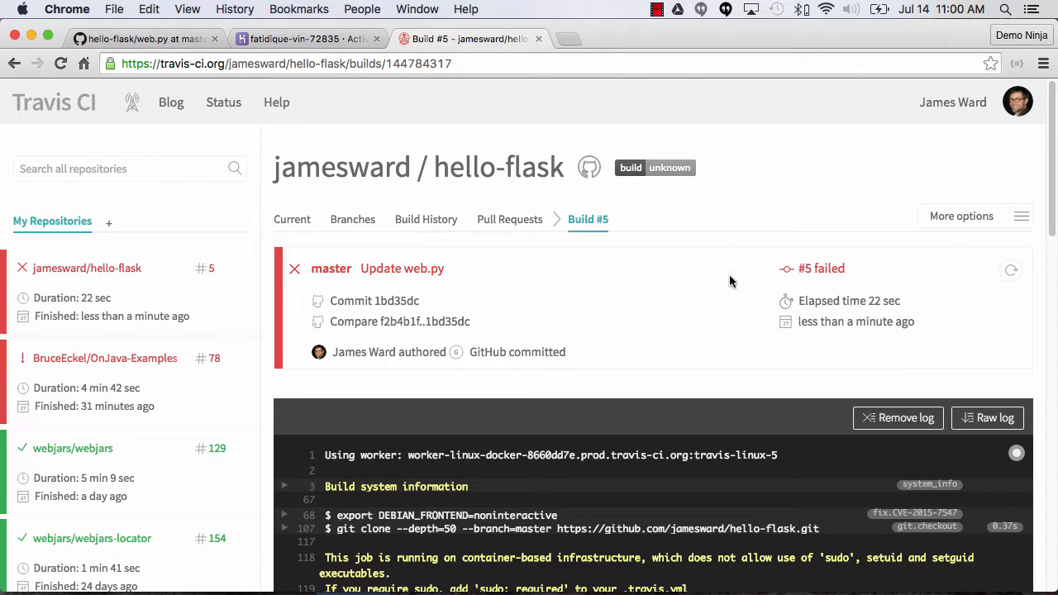
scroll(732, 303, "down", 5)
scroll(732, 302, "down", 1)
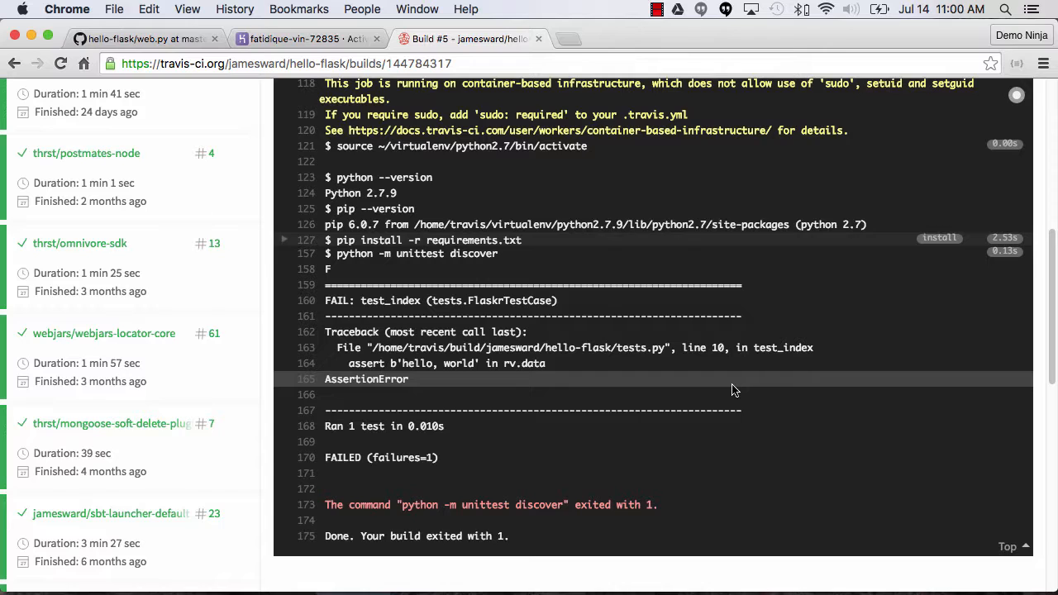
scroll(733, 386, "up", 5)
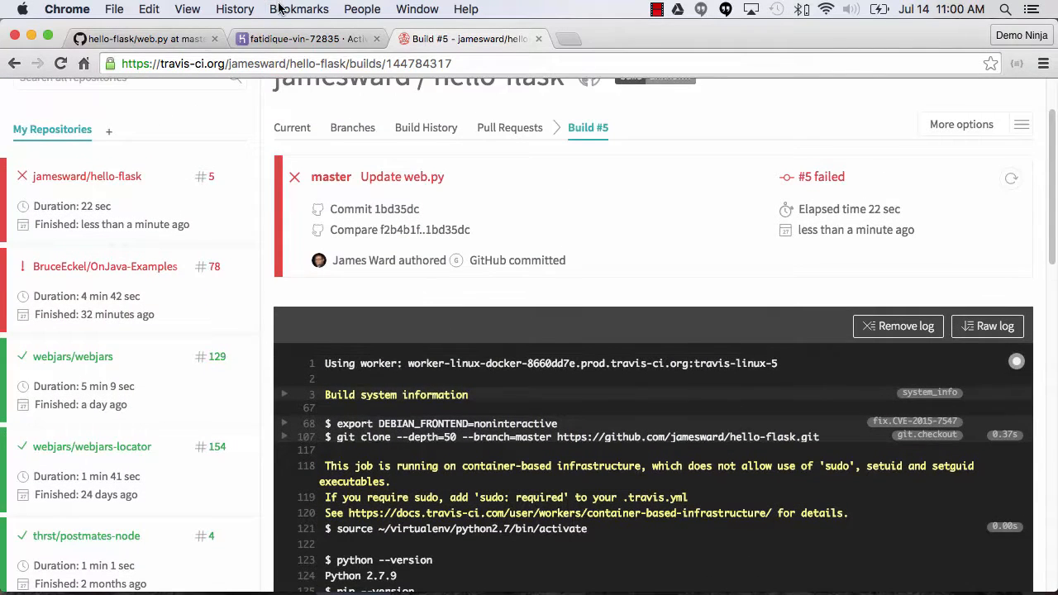
left_click(291, 38)
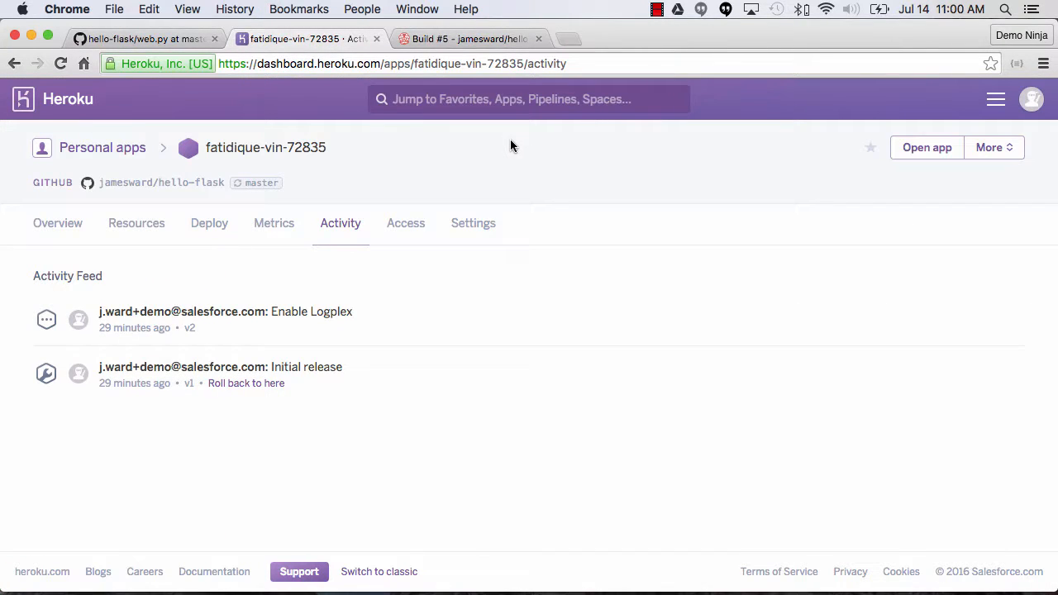
key("super+r")
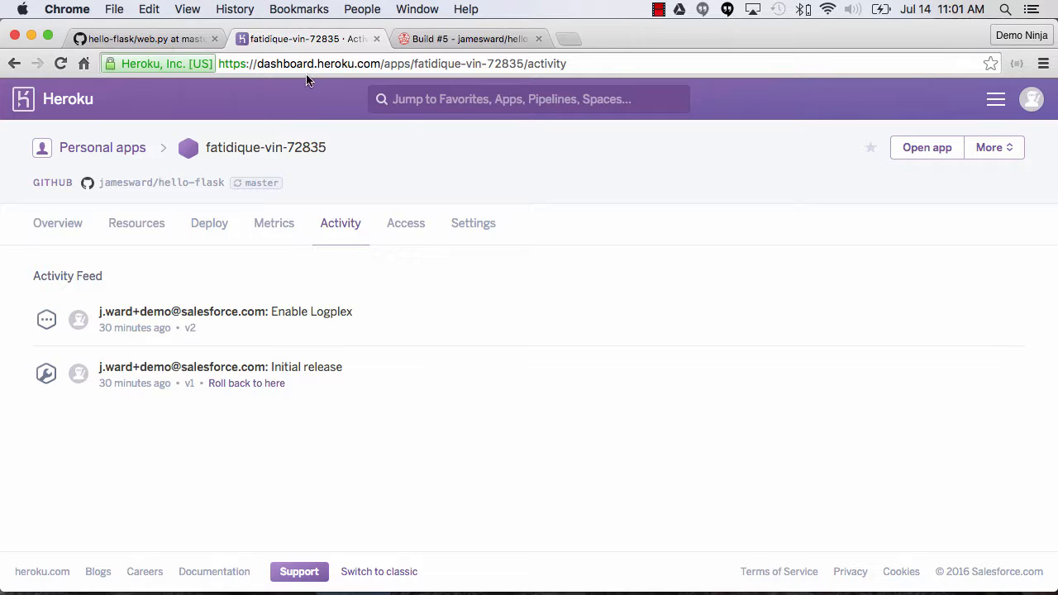
In the GitHub repository's tests.py, change the test_index assertion to expect 'hello, foo' and commit directly to the master branch.
left_click(155, 38)
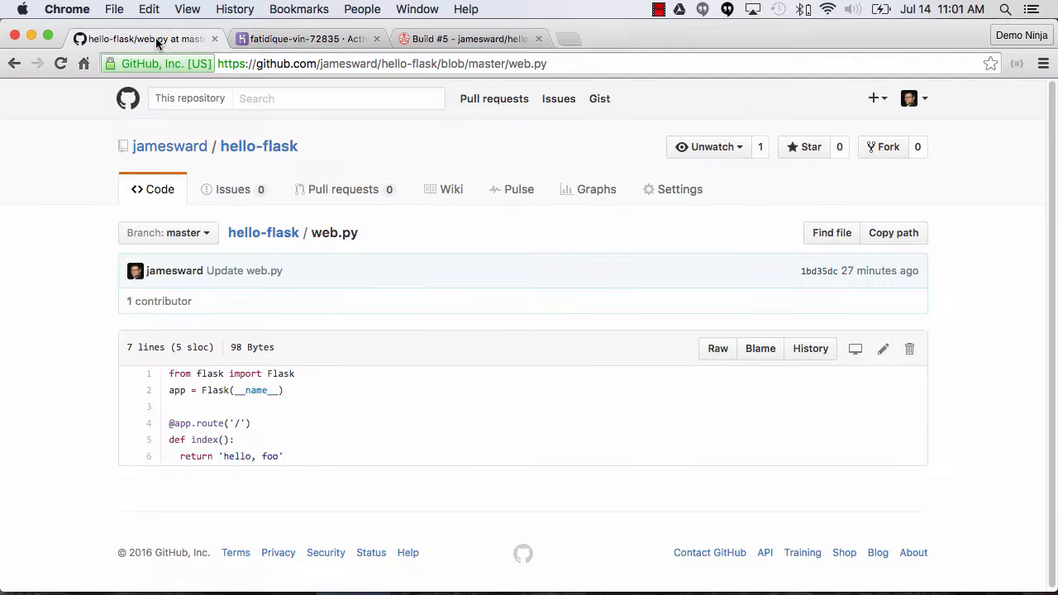
left_click(273, 234)
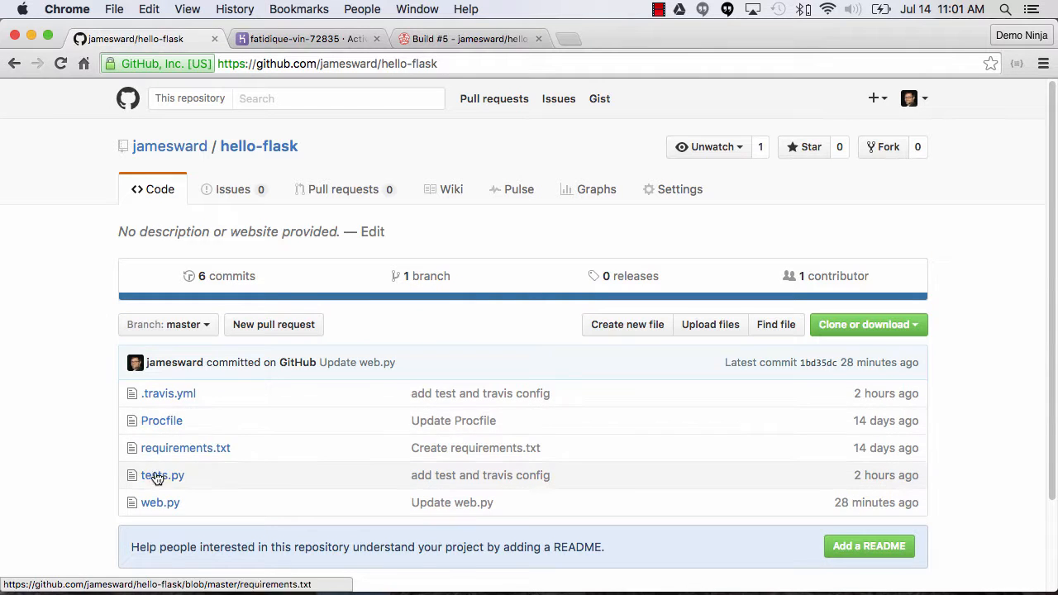
left_click(157, 476)
scroll(467, 402, "down", 2)
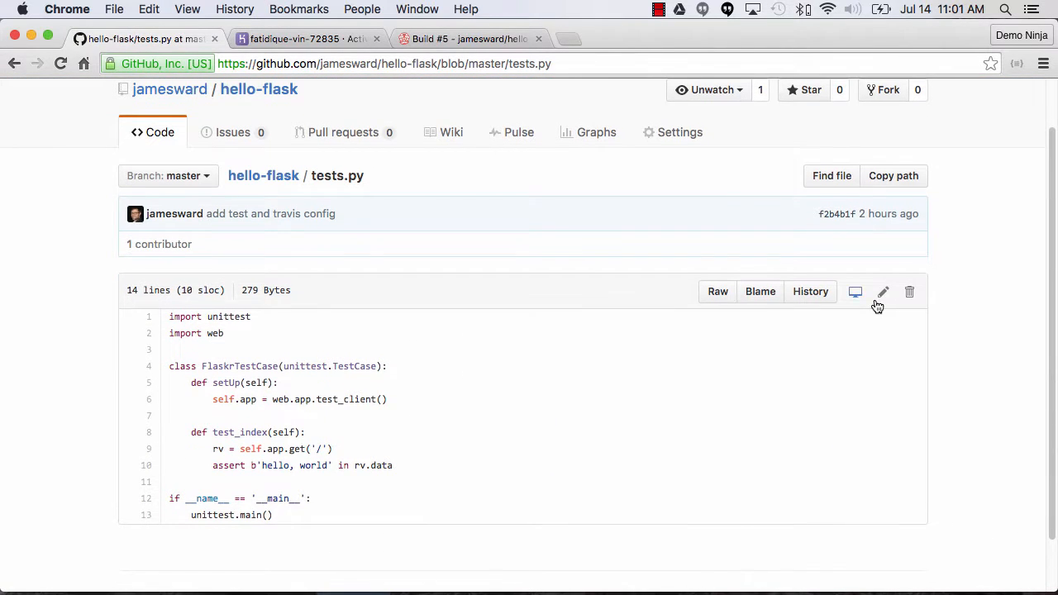
left_click(883, 292)
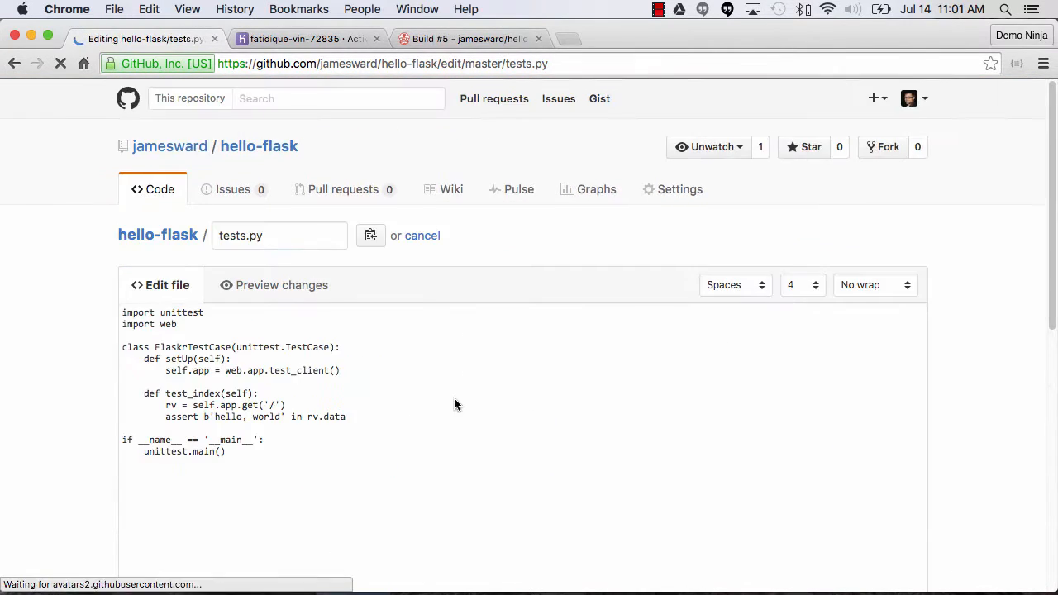
left_click(311, 444)
double_click(311, 444)
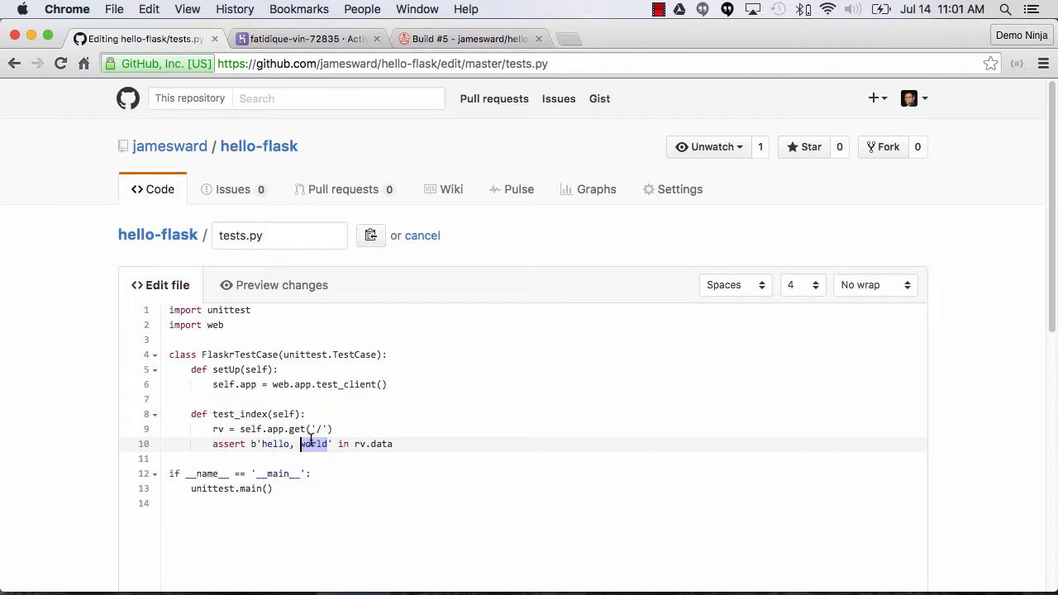
type("foo")
scroll(354, 436, "down", 5)
scroll(356, 440, "down", 4)
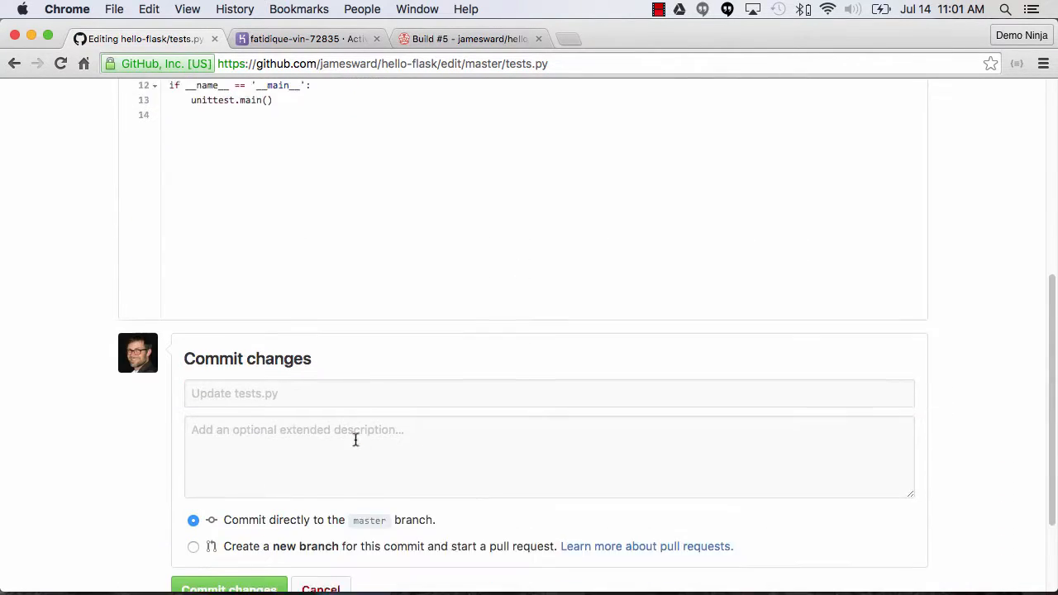
left_click(231, 517)
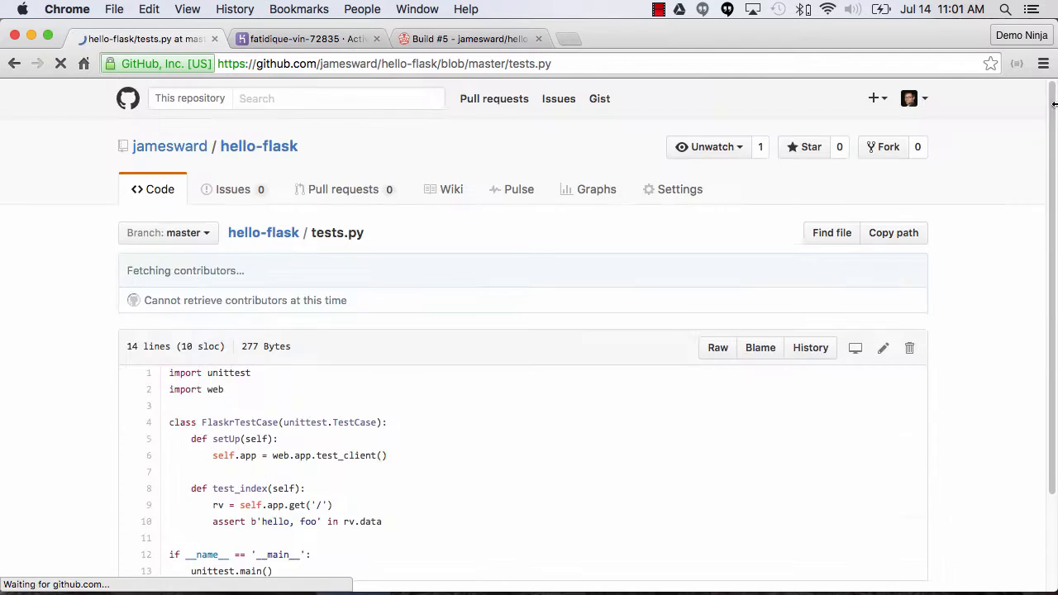
scroll(963, 240, "down", 1)
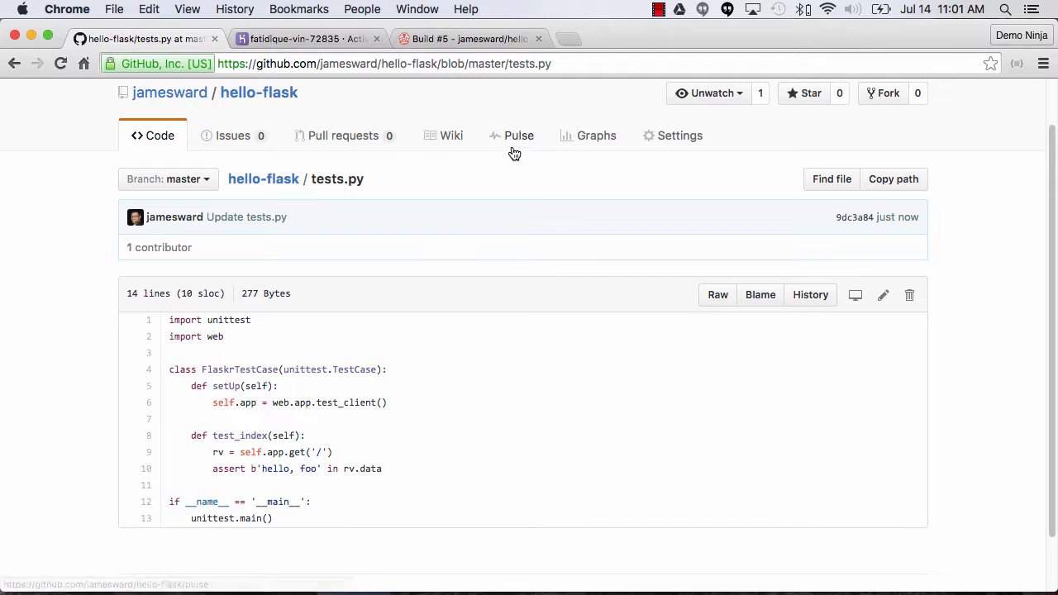
Switch to Travis CI, open the "Update tests.py" build from the build history, and examine its result and log.
left_click(455, 39)
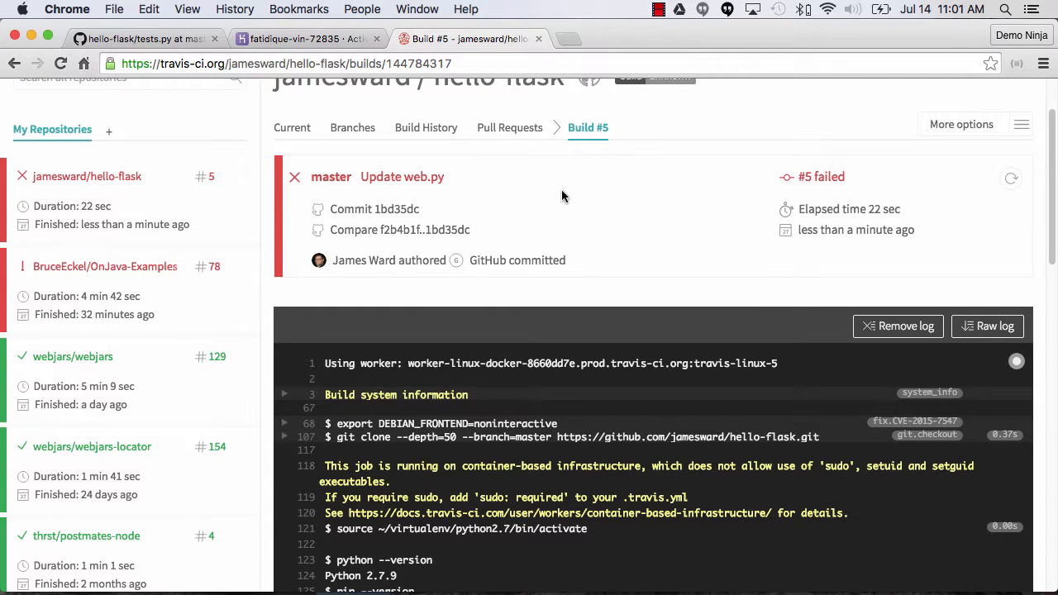
left_click(510, 130)
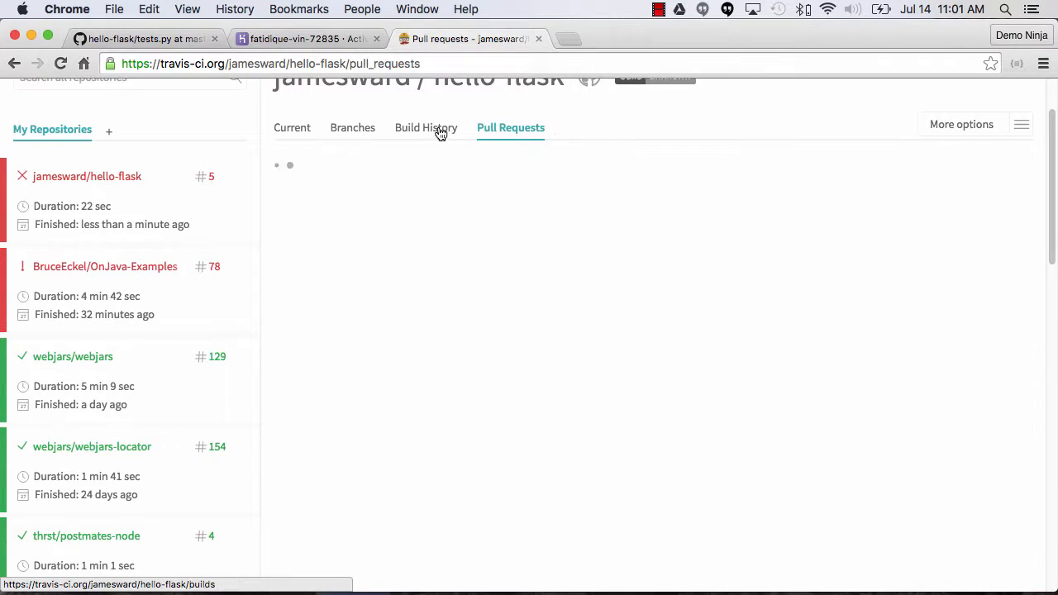
left_click(426, 130)
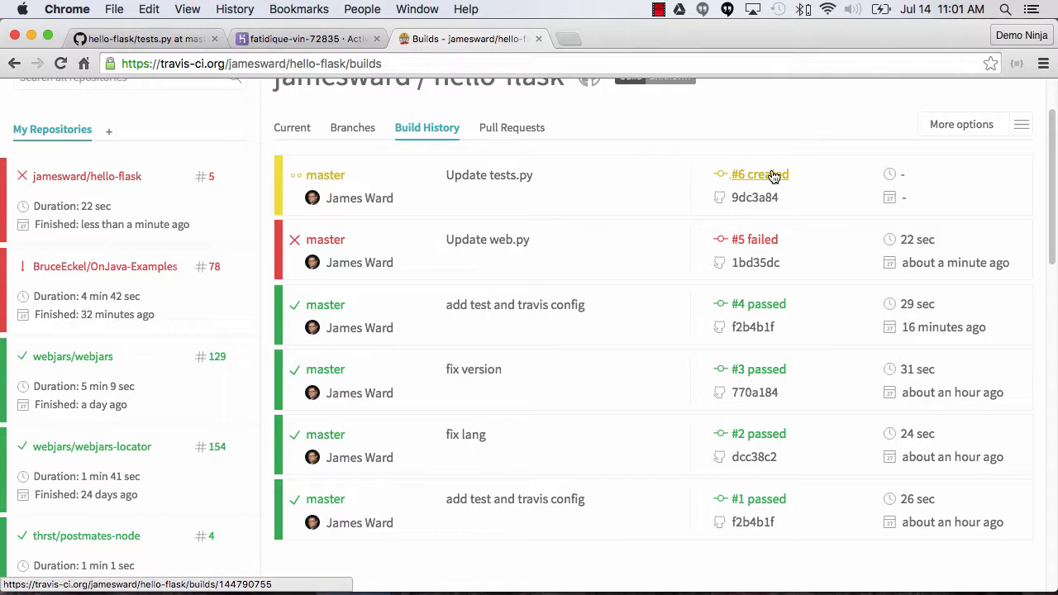
left_click(769, 176)
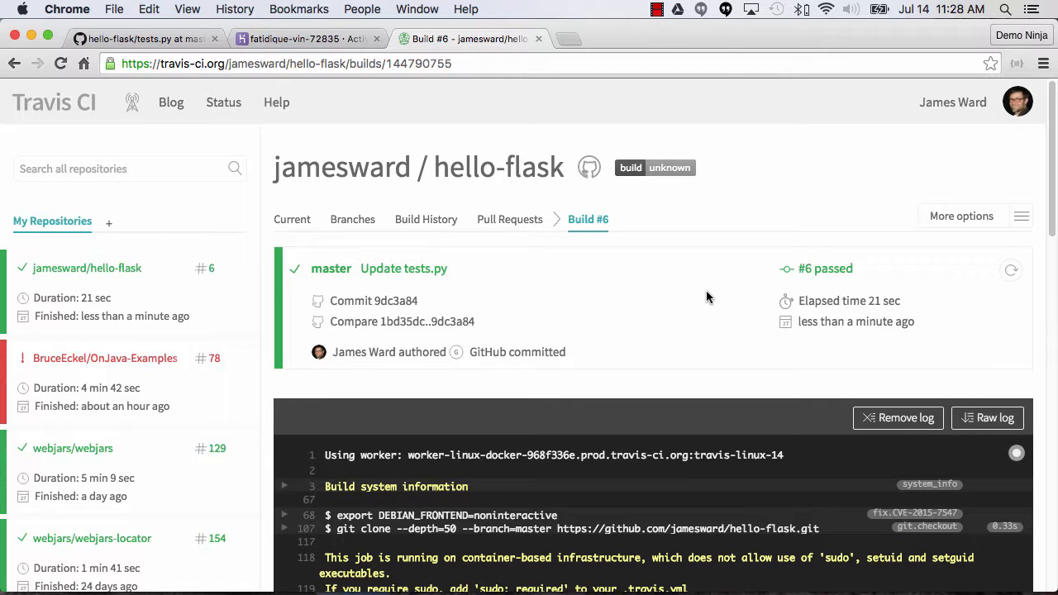
scroll(706, 300, "down", 5)
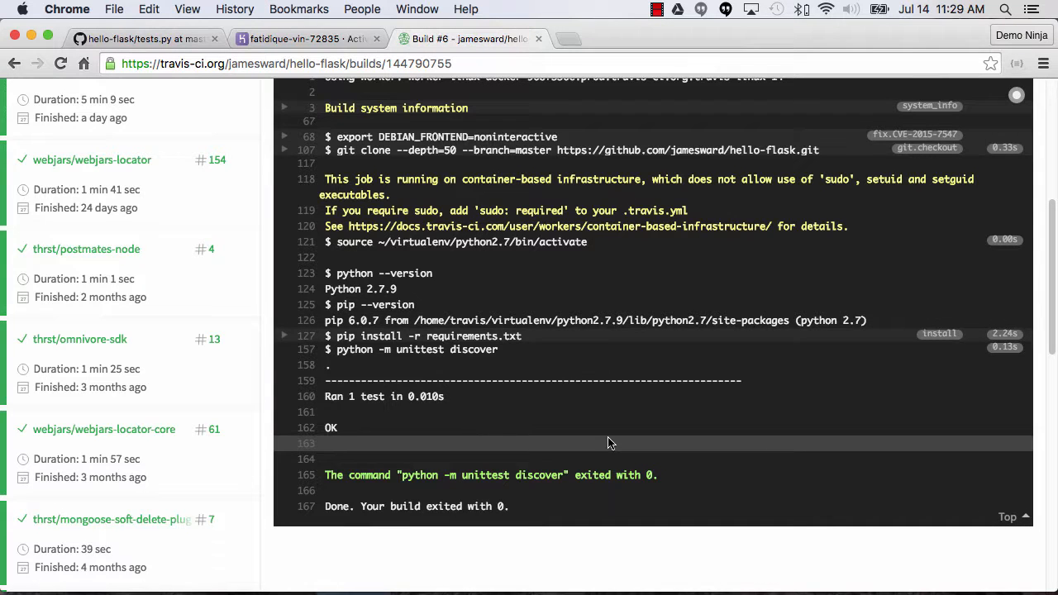
scroll(616, 442, "up", 5)
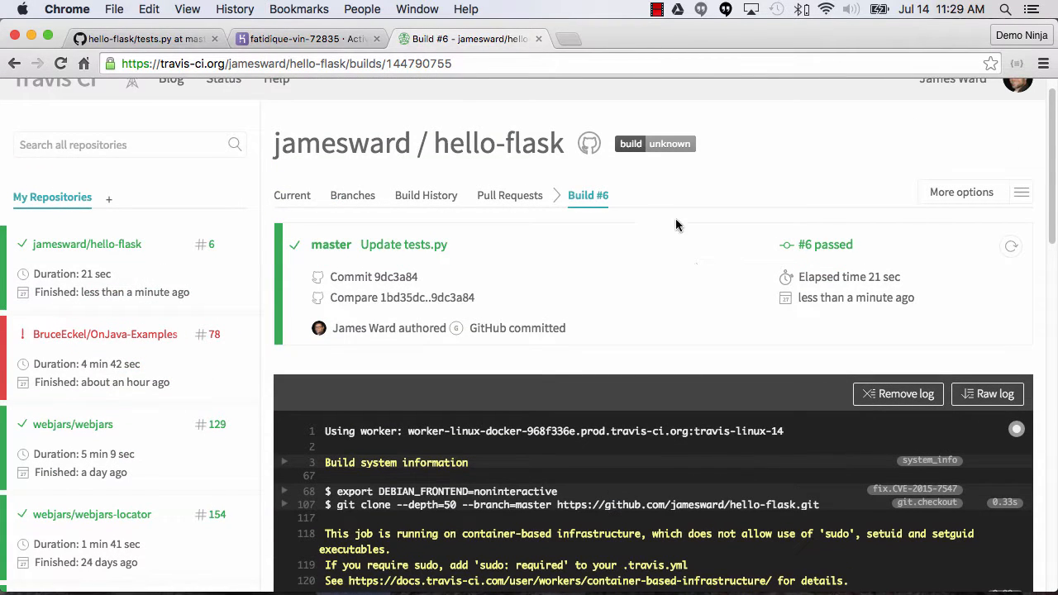
Refresh the app's activity feed in Heroku, view the running build's log, and open the deployed app.
left_click(291, 39)
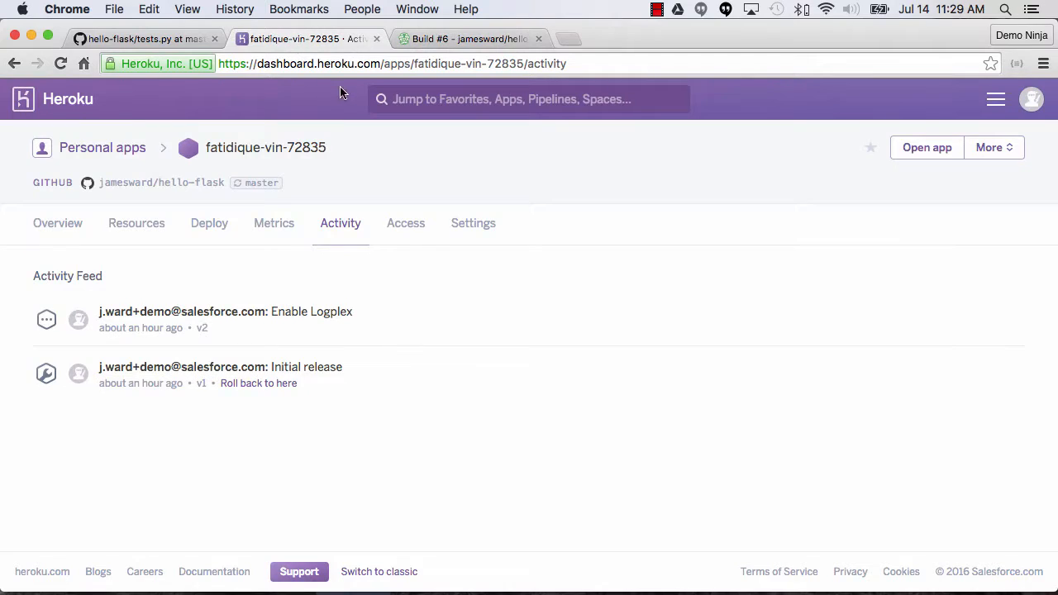
key("super+r")
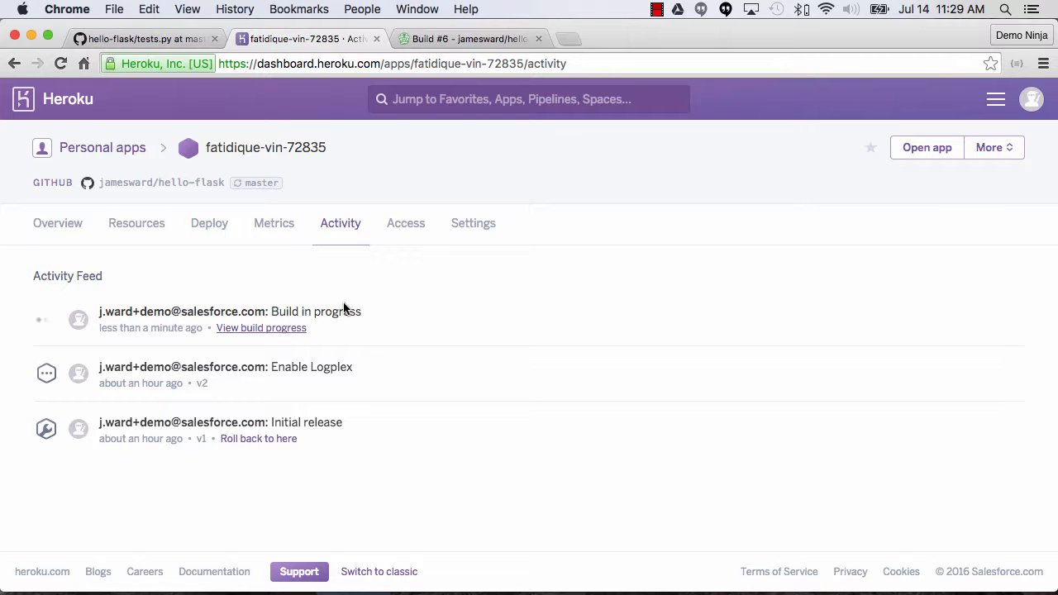
left_click(264, 328)
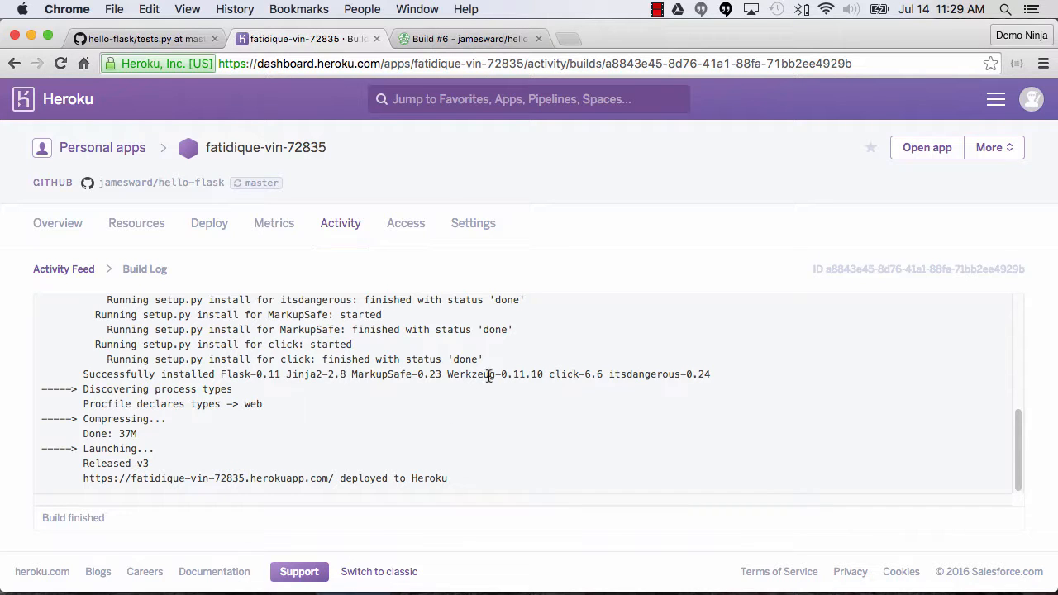
left_click(915, 154)
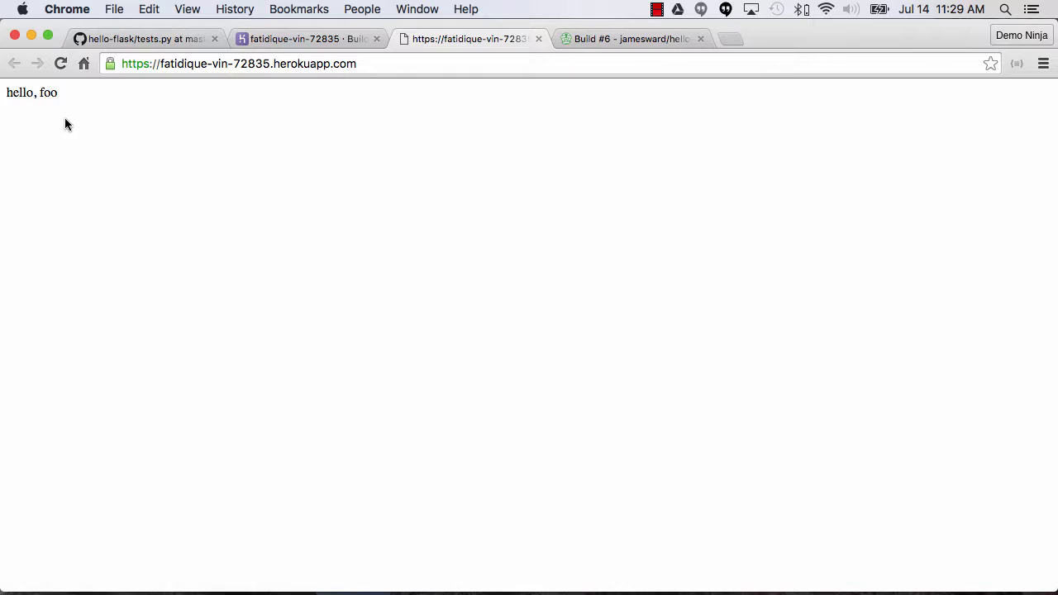